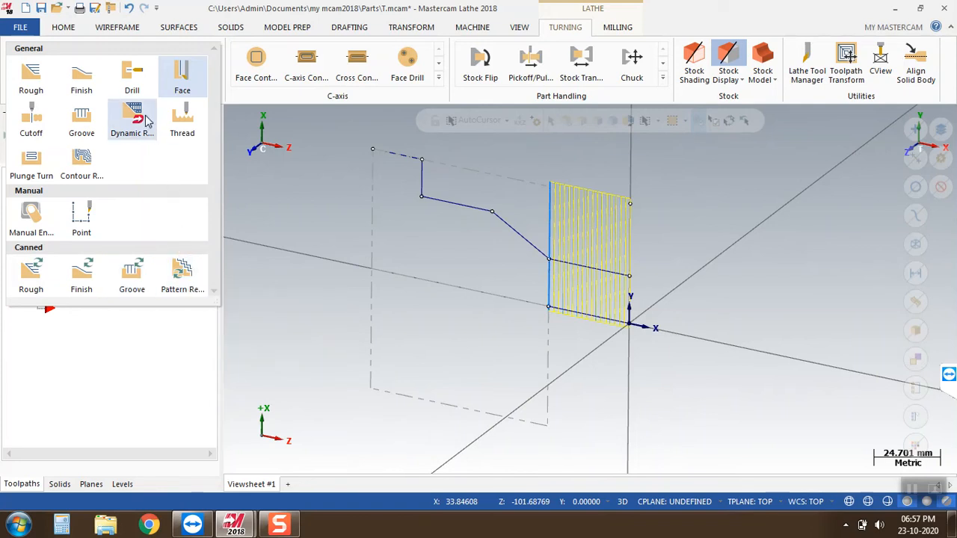
Delete the existing Lathe Face operation and the leftover lines of its old facing boundary
{"action": "left_click", "coordinate": [180, 75]}
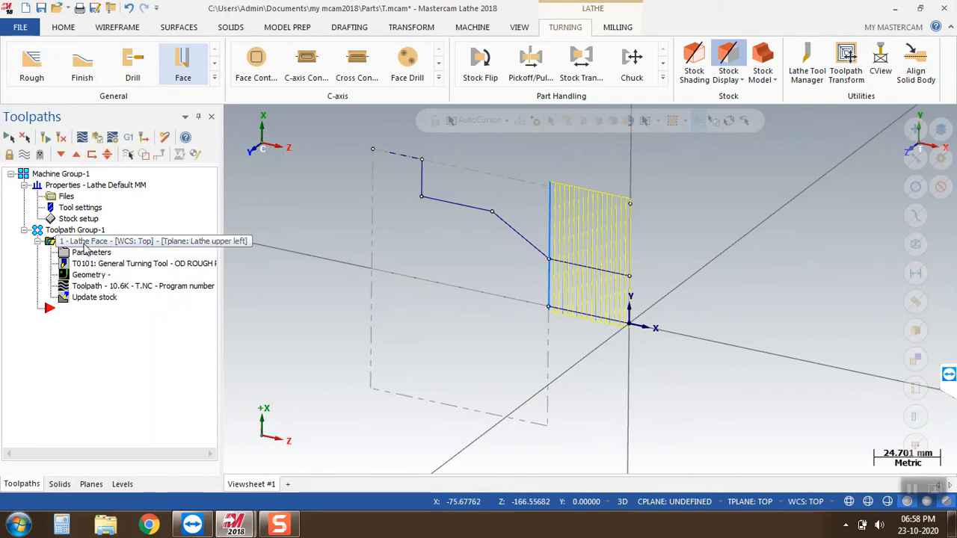
{"action": "right_click", "coordinate": [84, 247]}
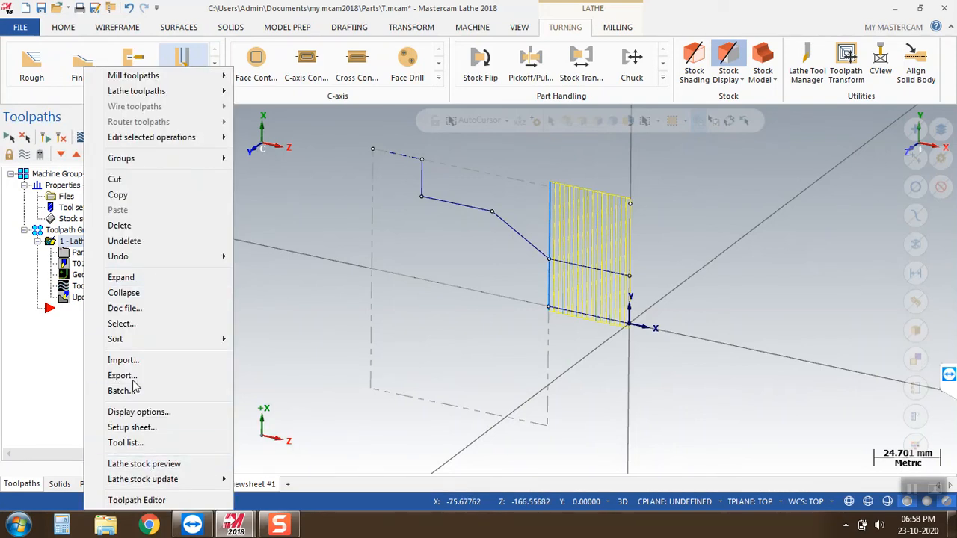
{"action": "left_click", "coordinate": [131, 225]}
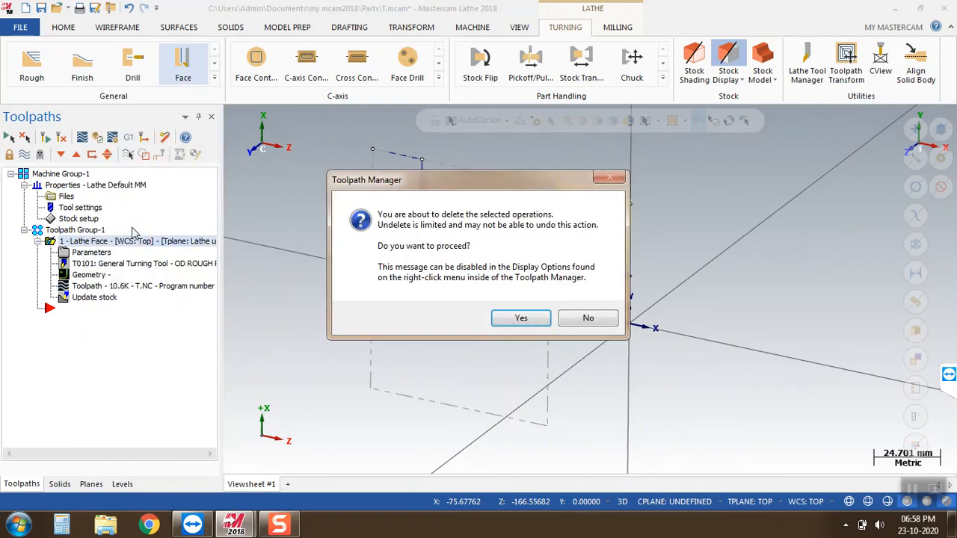
{"action": "left_click", "coordinate": [511, 317]}
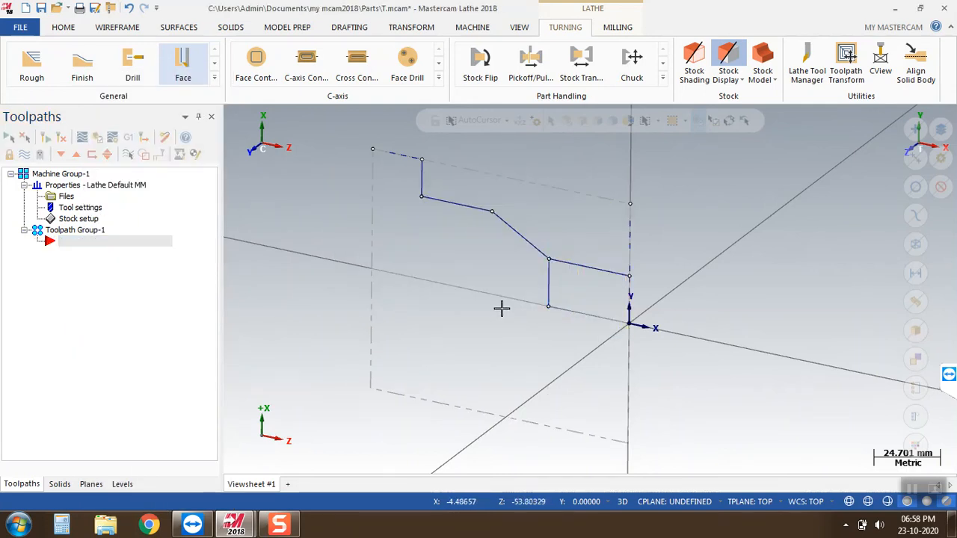
{"action": "left_click", "coordinate": [548, 286]}
{"action": "left_click", "coordinate": [633, 235]}
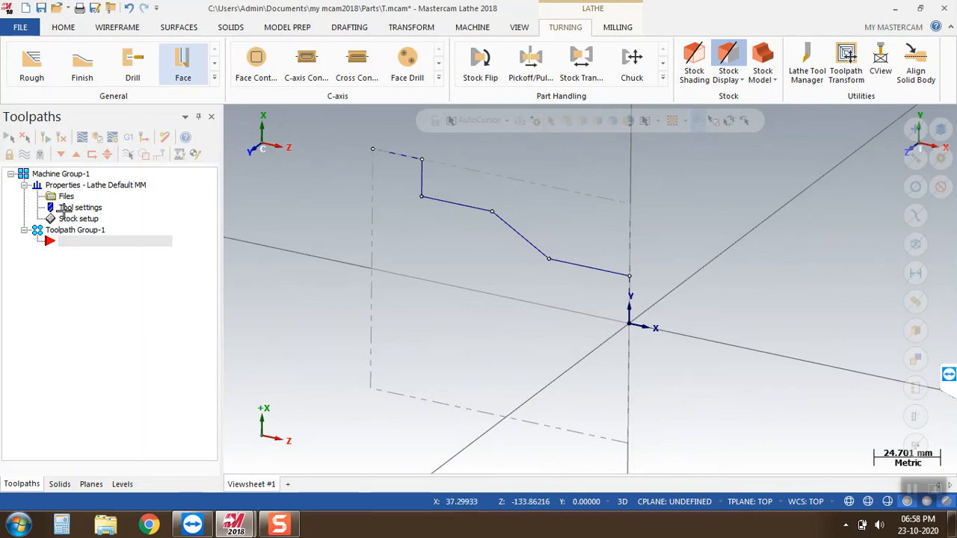
Redefine the left spindle stock cylinder from two points, the profile's upper far endpoint and the origin
{"action": "left_click", "coordinate": [66, 218]}
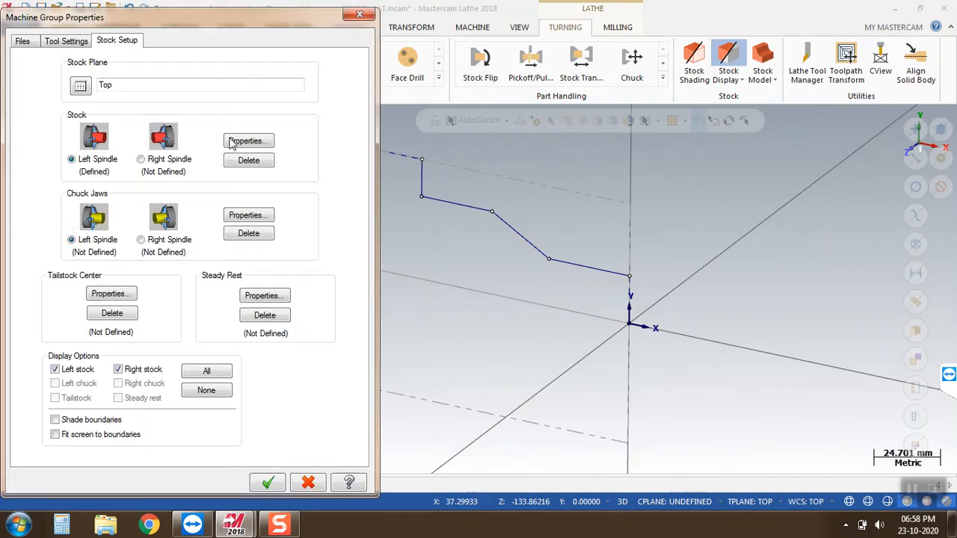
{"action": "left_click", "coordinate": [241, 142]}
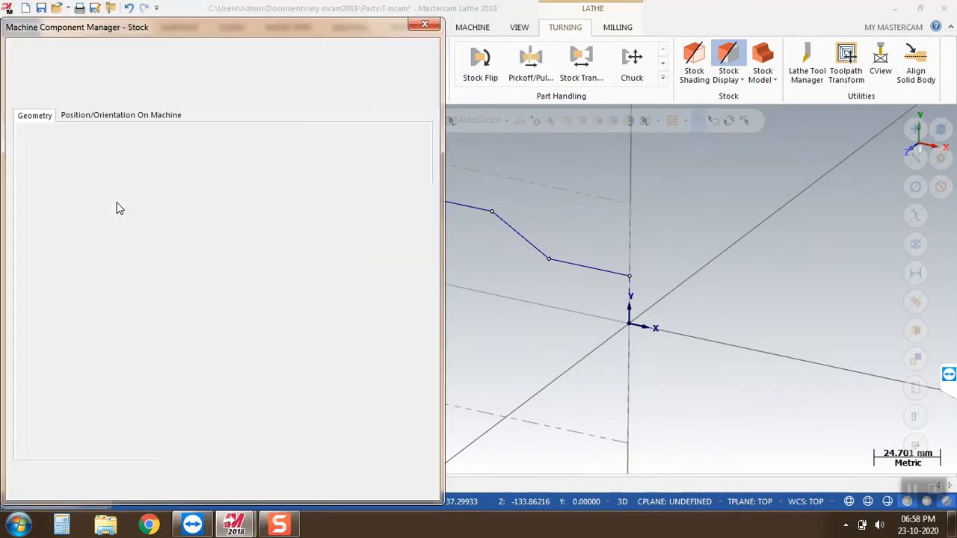
{"action": "left_click", "coordinate": [70, 199]}
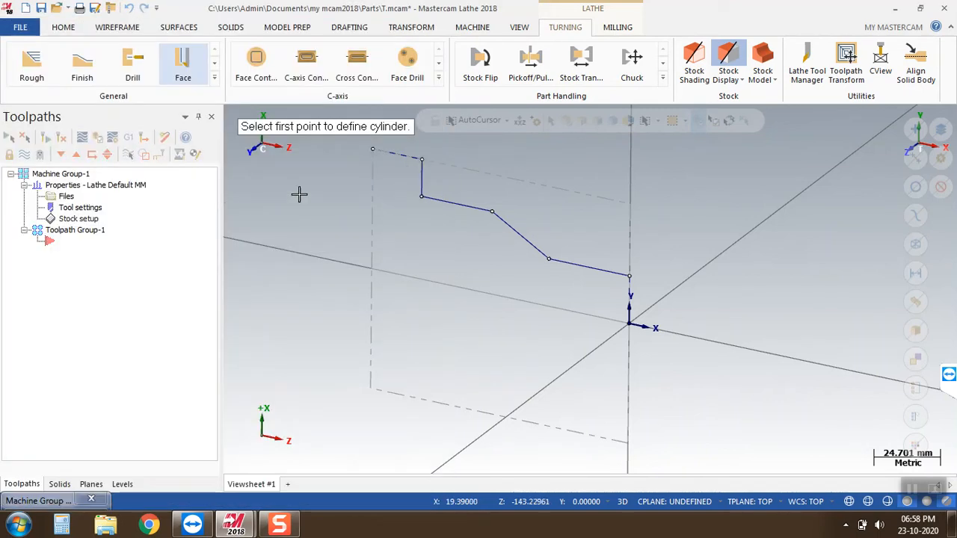
{"action": "left_click", "coordinate": [371, 154]}
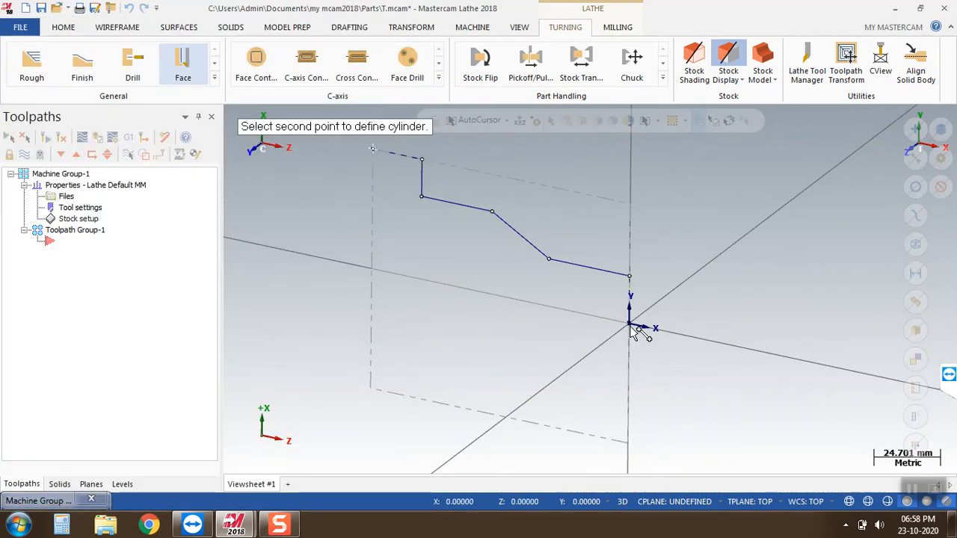
{"action": "left_click", "coordinate": [628, 325]}
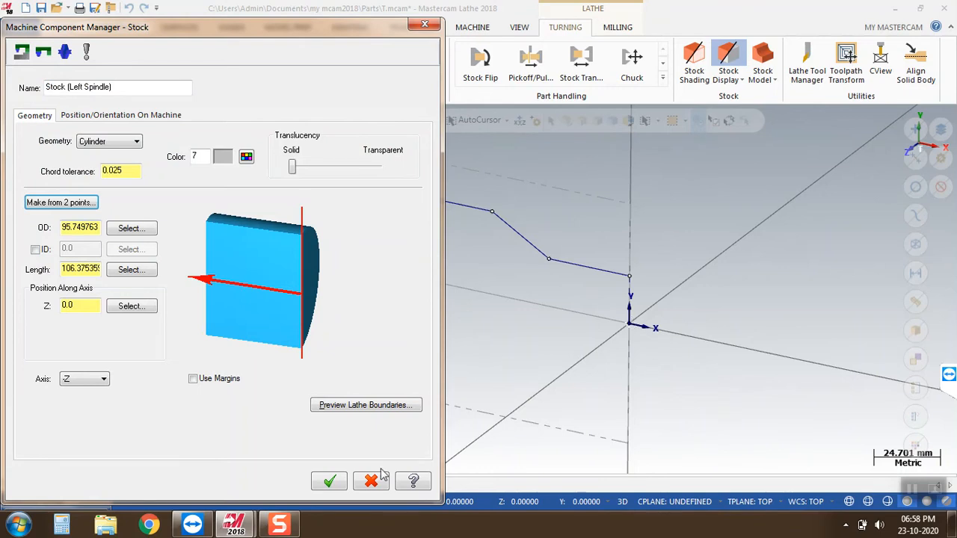
{"action": "left_click", "coordinate": [333, 482]}
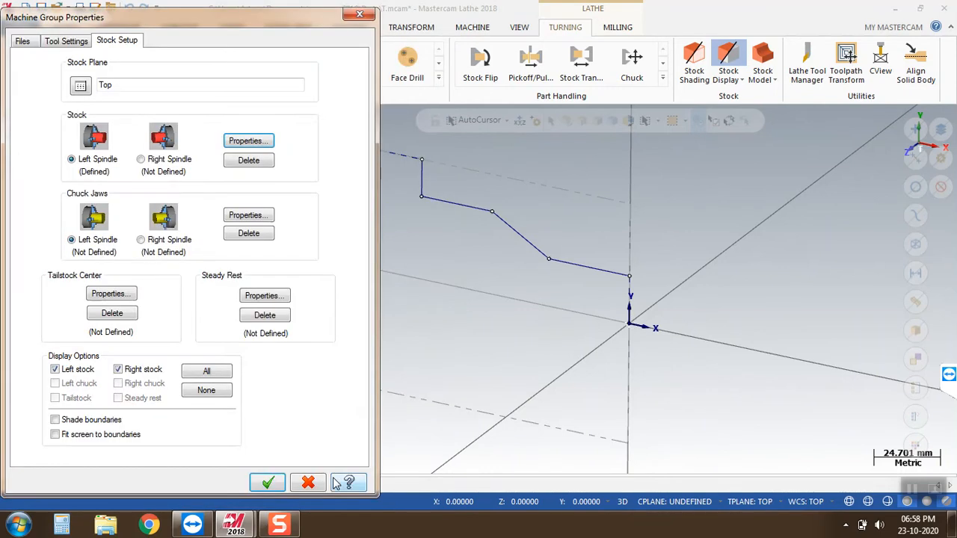
{"action": "left_click", "coordinate": [267, 483]}
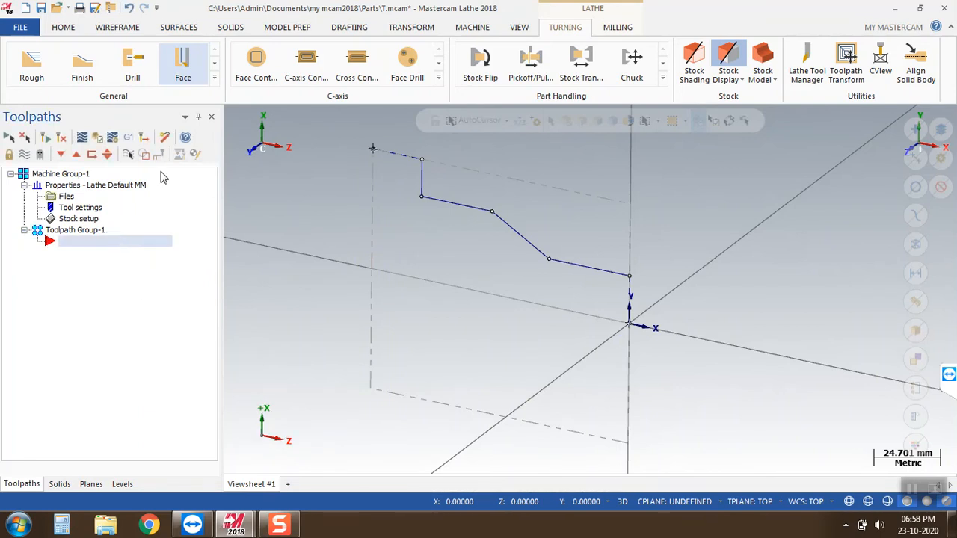
{"action": "left_click", "coordinate": [215, 80]}
{"action": "left_click", "coordinate": [241, 172]}
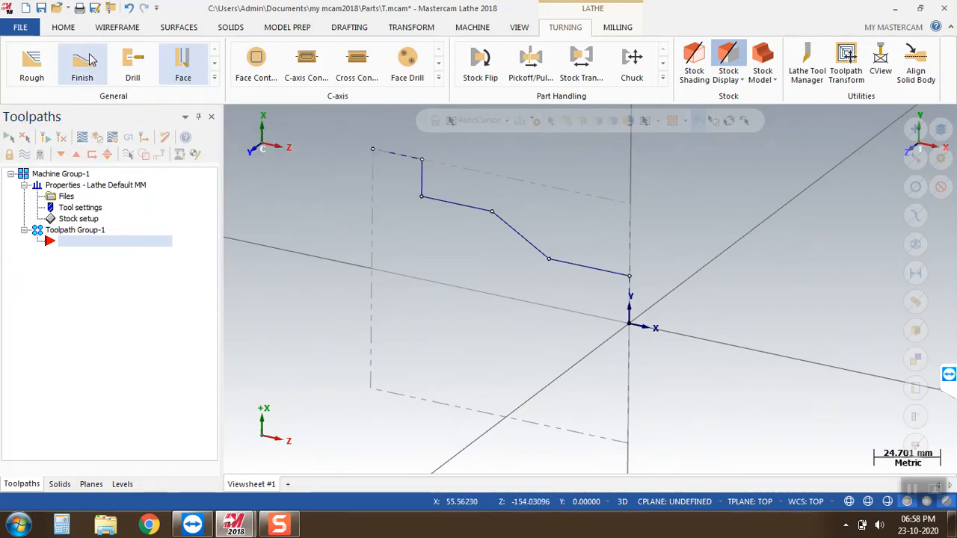
Draw a rectangle from the origin with width -25 and height 50 over the end of the part
{"action": "left_click", "coordinate": [118, 27]}
{"action": "left_click", "coordinate": [629, 324]}
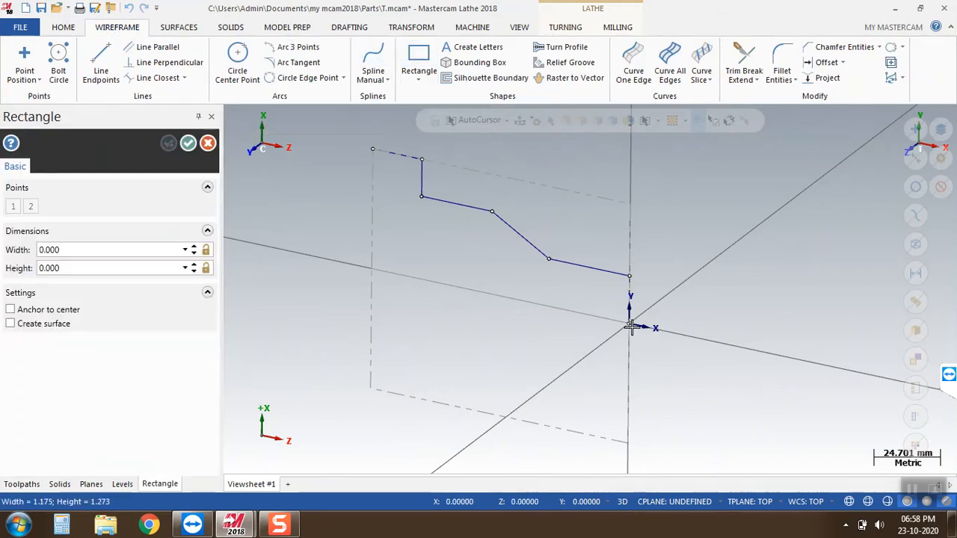
{"action": "left_click", "coordinate": [564, 192]}
{"action": "left_click", "coordinate": [89, 267]}
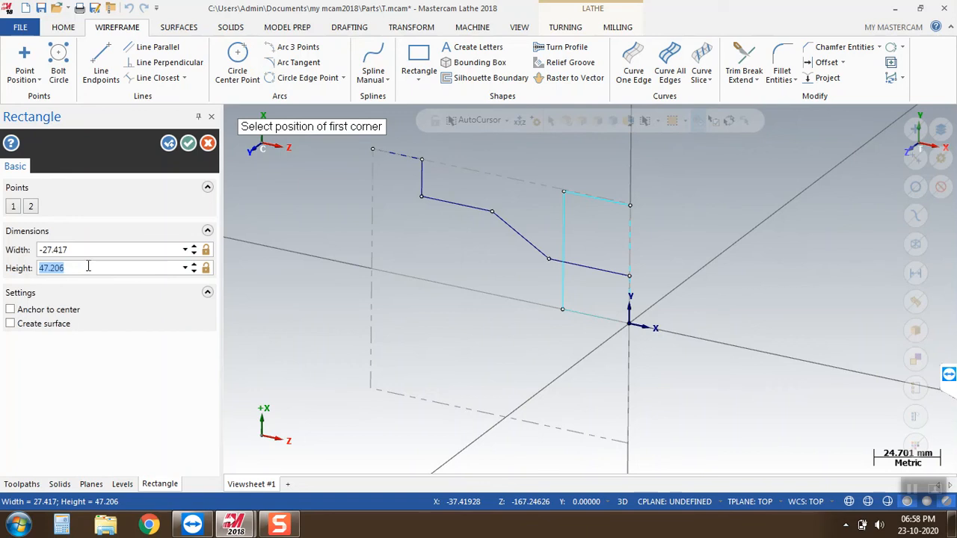
{"action": "type", "text": "50"}
{"action": "key", "text": "Return"}
{"action": "left_click", "coordinate": [86, 250]}
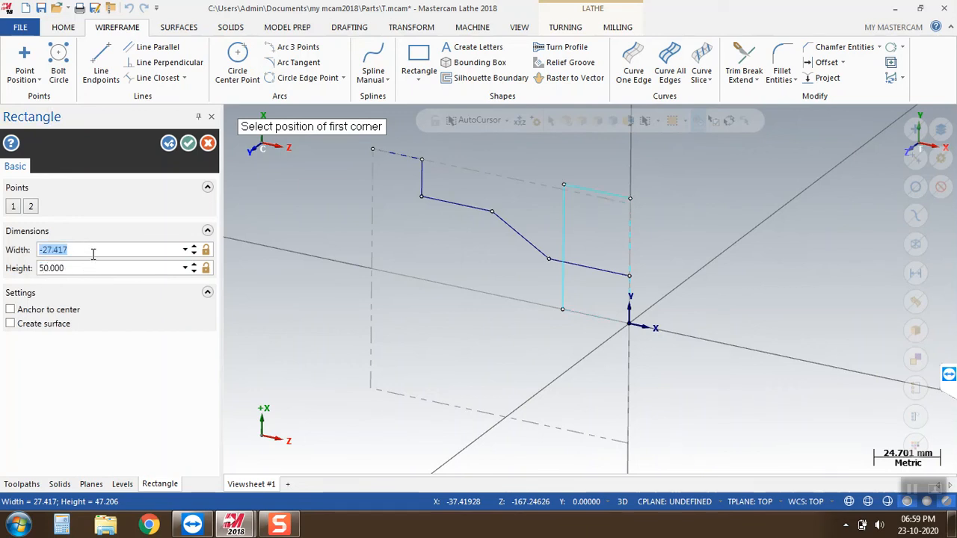
{"action": "type", "text": "-"}
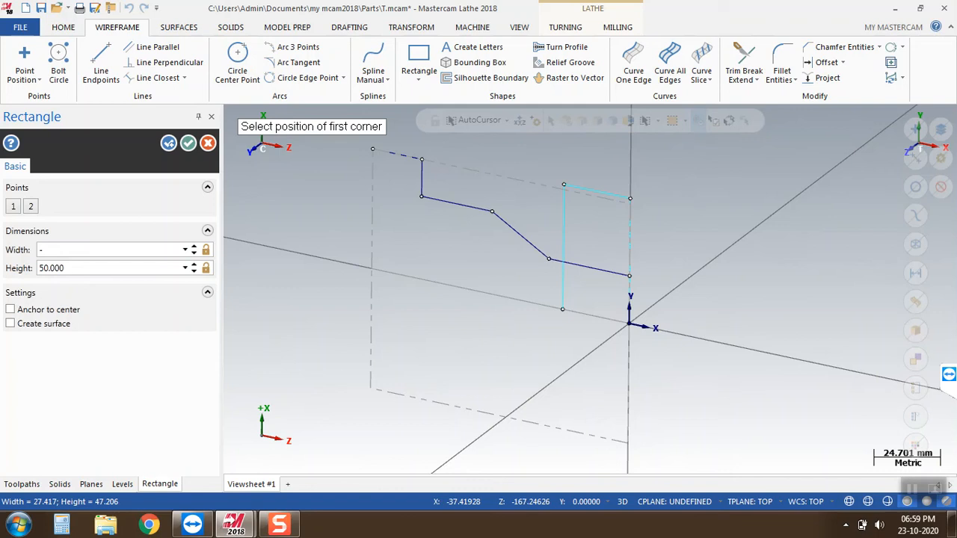
{"action": "type", "text": "25"}
{"action": "key", "text": "Return"}
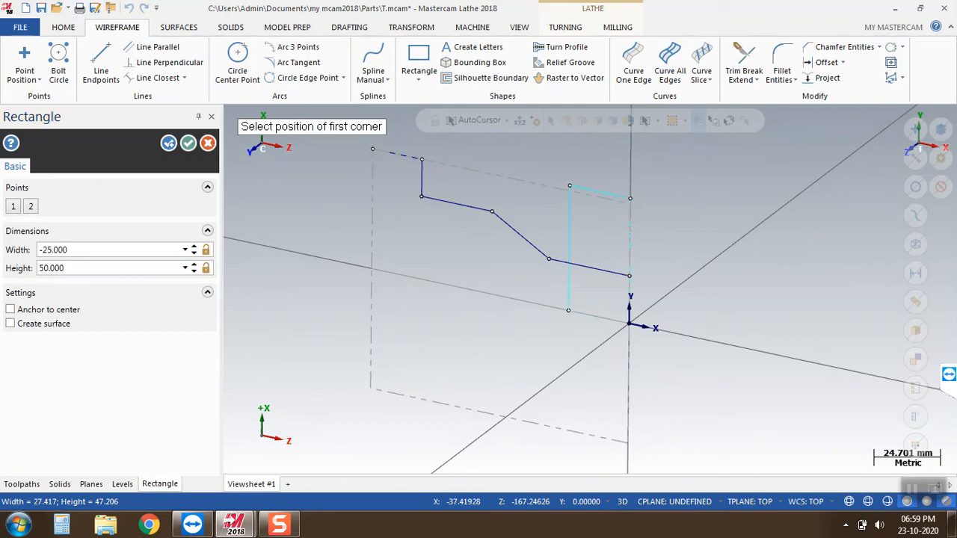
{"action": "left_click", "coordinate": [188, 143]}
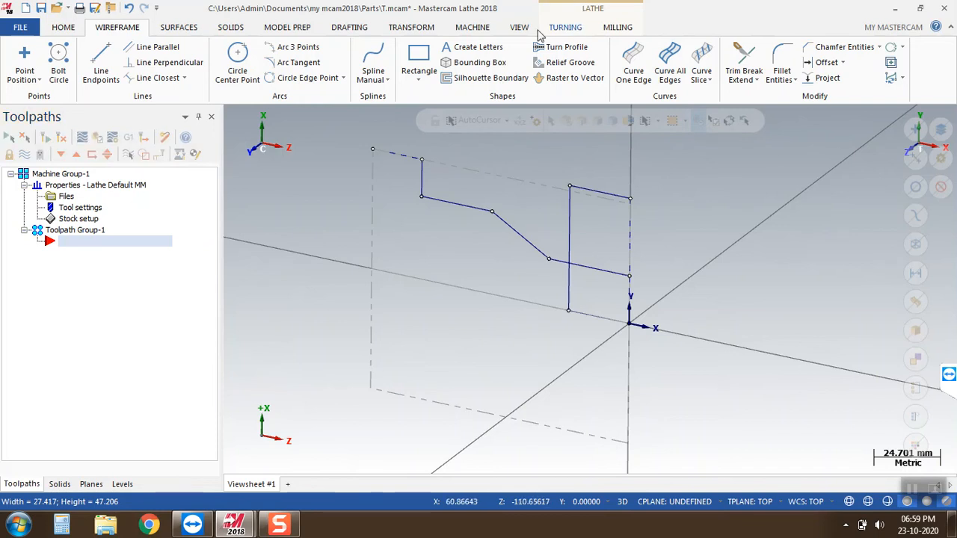
Start a Face toolpath bounded by selected points, using the rectangle's upper outer corner and its diagonally opposite corner on the axis
{"action": "left_click", "coordinate": [573, 28]}
{"action": "left_click", "coordinate": [183, 67]}
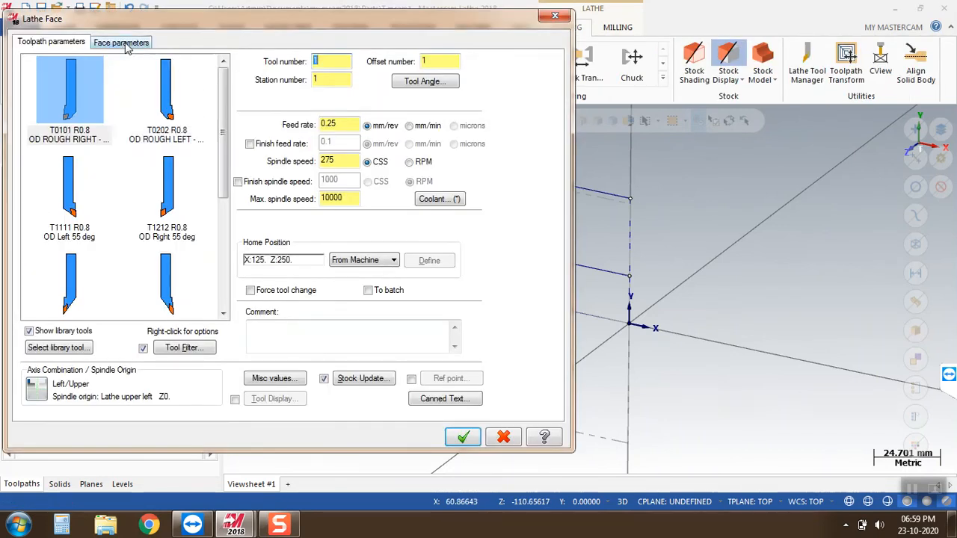
{"action": "left_click", "coordinate": [125, 43]}
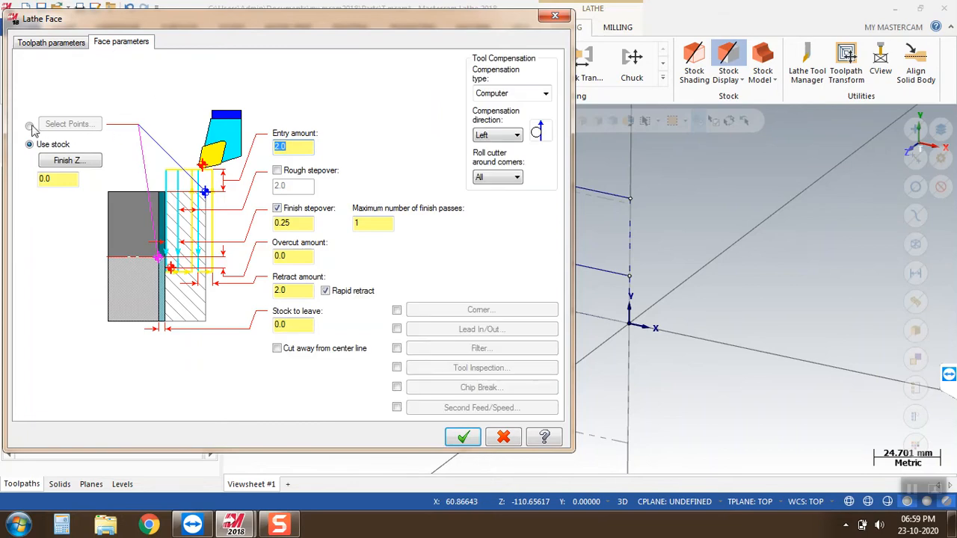
{"action": "left_click", "coordinate": [30, 126]}
{"action": "left_click", "coordinate": [68, 123]}
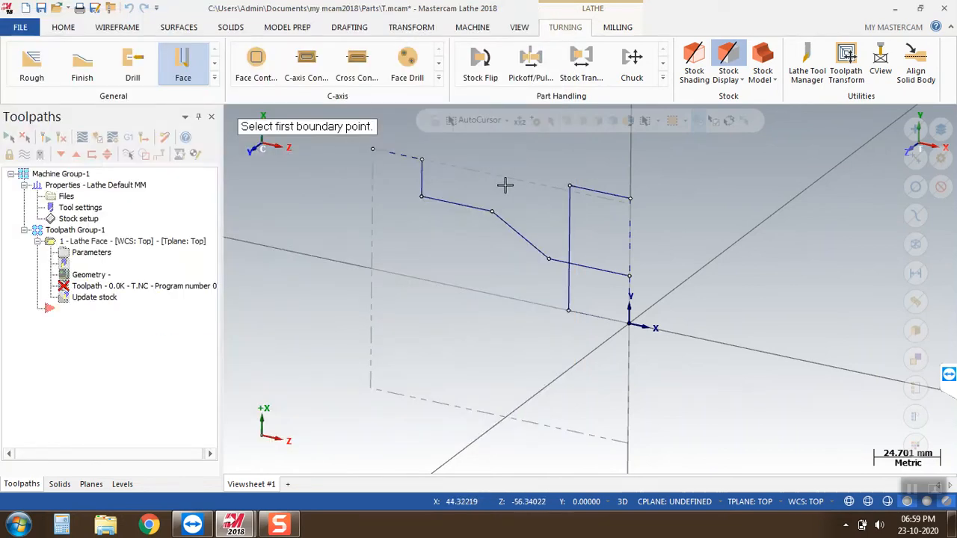
{"action": "left_click", "coordinate": [629, 198]}
{"action": "left_click", "coordinate": [568, 313]}
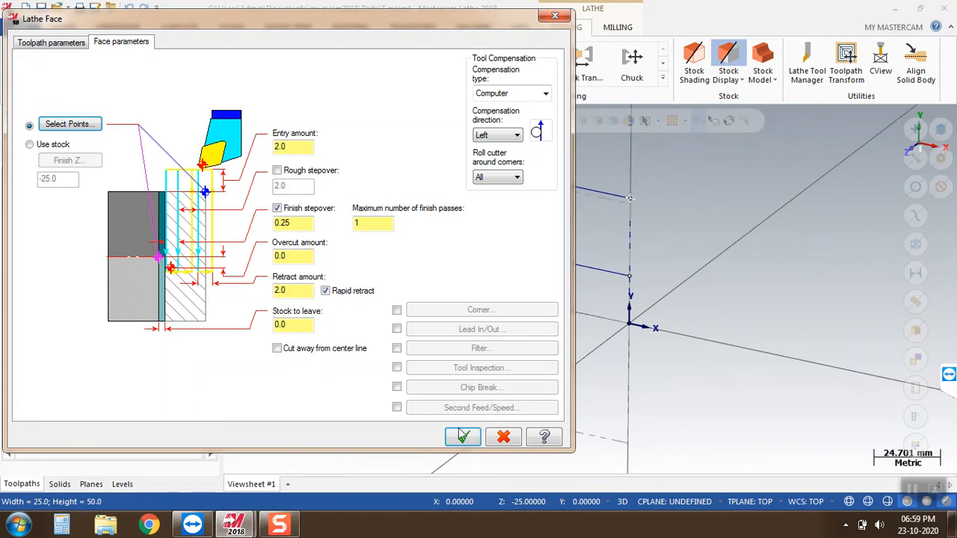
Enable the rough stepover at 2.0, set the overcut amount to 1.0, and generate the face toolpath
{"action": "double_click", "coordinate": [291, 148]}
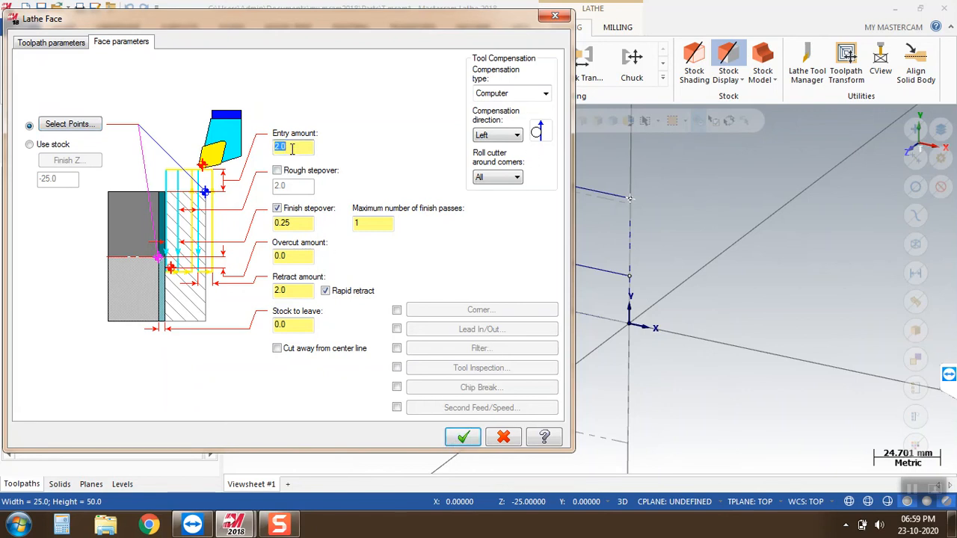
{"action": "left_click", "coordinate": [277, 171]}
{"action": "double_click", "coordinate": [286, 186]}
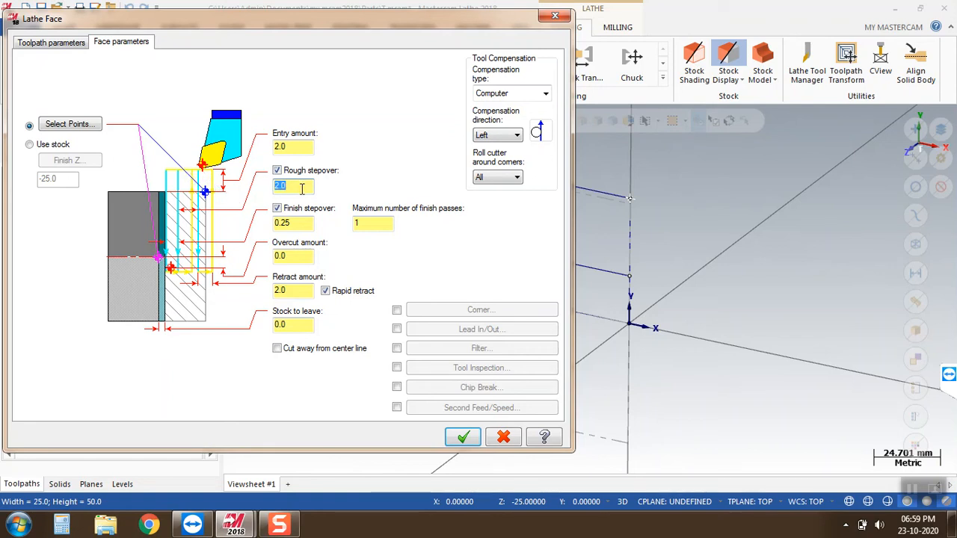
{"action": "double_click", "coordinate": [298, 223]}
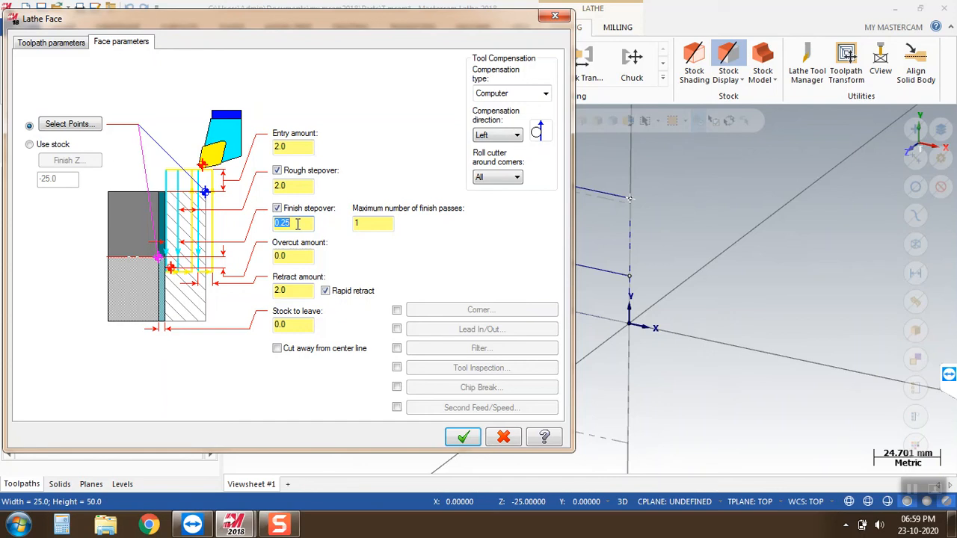
{"action": "double_click", "coordinate": [297, 258]}
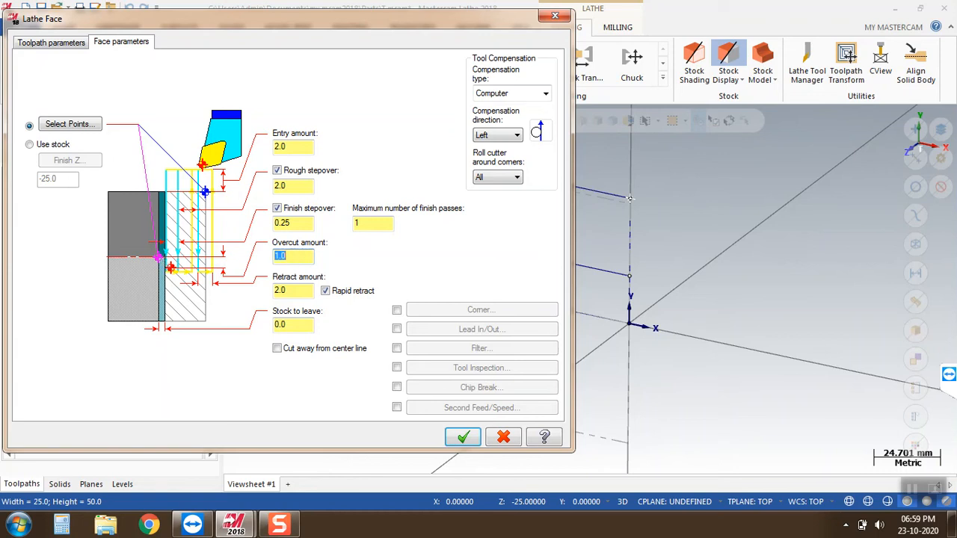
{"action": "left_click", "coordinate": [294, 291]}
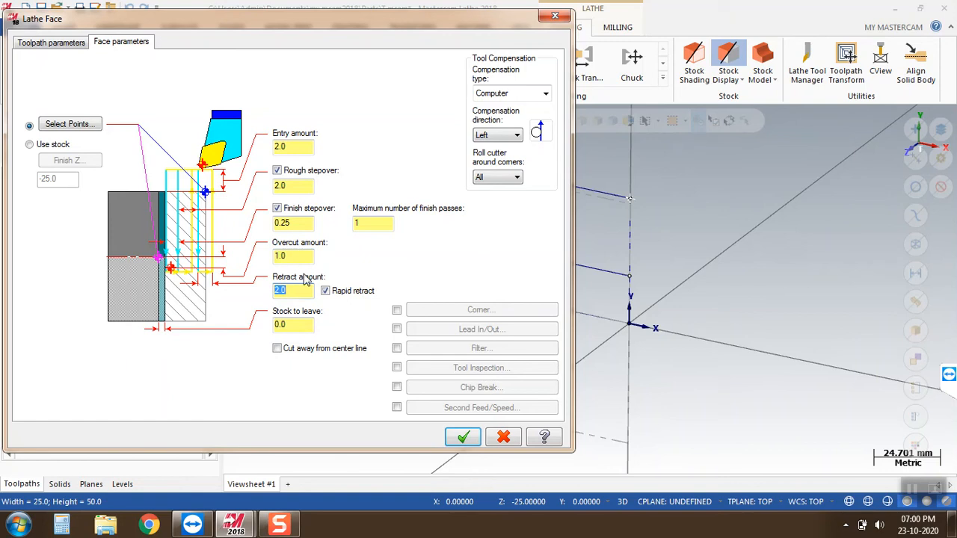
{"action": "left_click", "coordinate": [461, 436]}
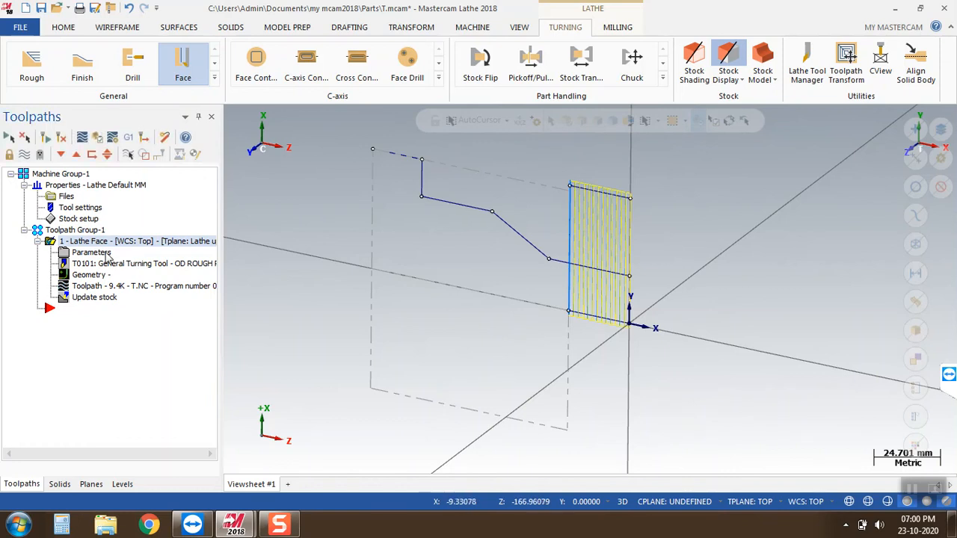
Run the Verify simulation of the Lathe Face operation and examine the material removal at the stock's end face
{"action": "left_click", "coordinate": [90, 286]}
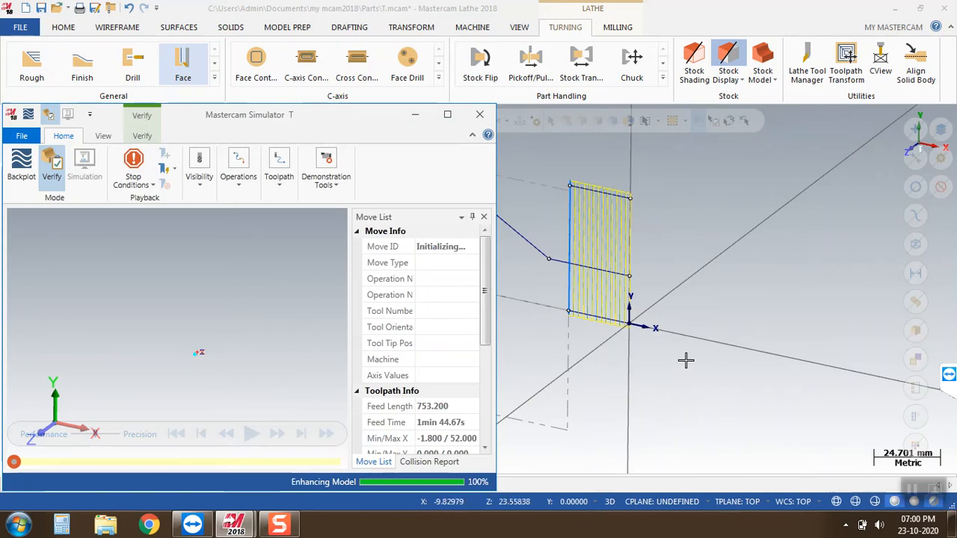
{"action": "scroll", "coordinate": [675, 256], "scroll_direction": "down", "scroll_amount": 1}
{"action": "scroll", "coordinate": [714, 280], "scroll_direction": "down", "scroll_amount": 2}
{"action": "scroll", "coordinate": [579, 210], "scroll_direction": "up", "scroll_amount": 2}
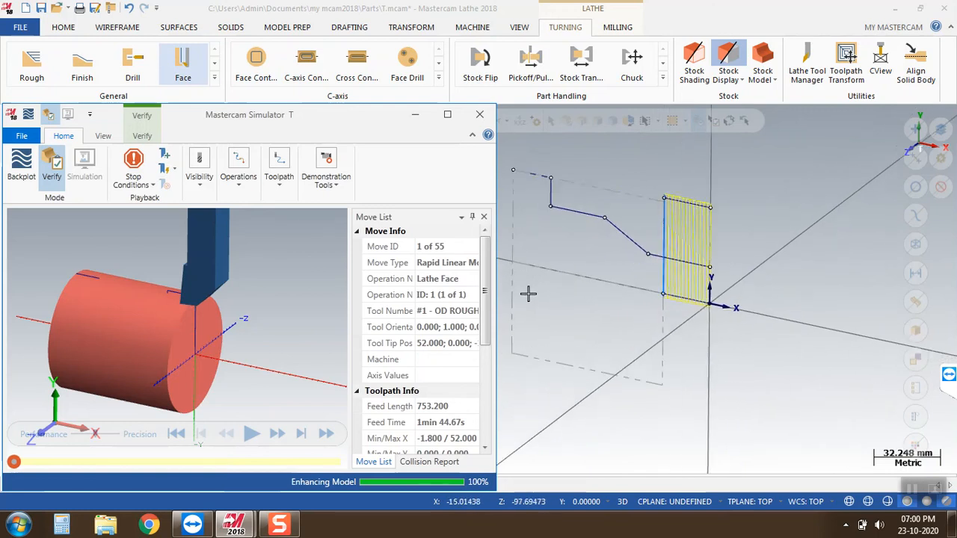
{"action": "scroll", "coordinate": [564, 209], "scroll_direction": "up", "scroll_amount": 1}
{"action": "scroll", "coordinate": [678, 261], "scroll_direction": "down", "scroll_amount": 1}
{"action": "scroll", "coordinate": [683, 261], "scroll_direction": "up", "scroll_amount": 2}
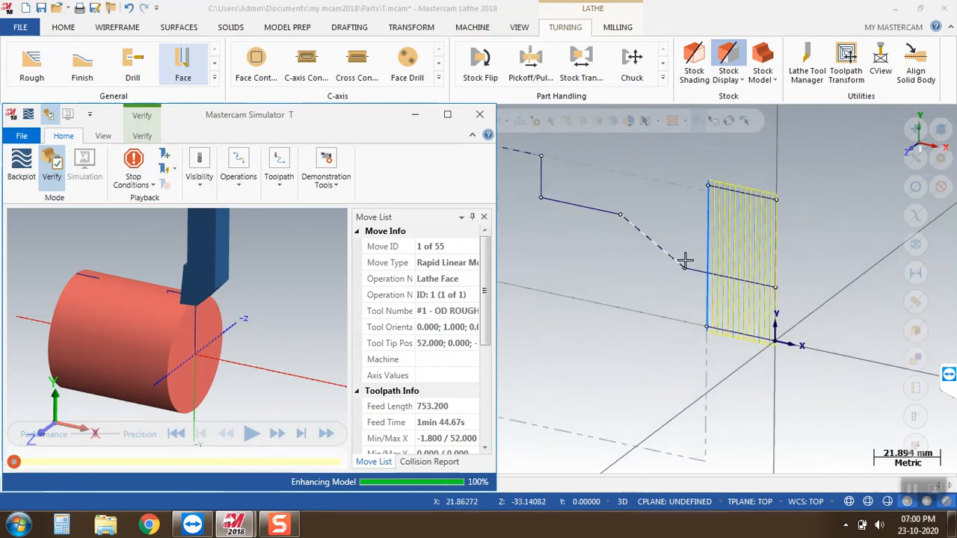
{"action": "left_click", "coordinate": [251, 433]}
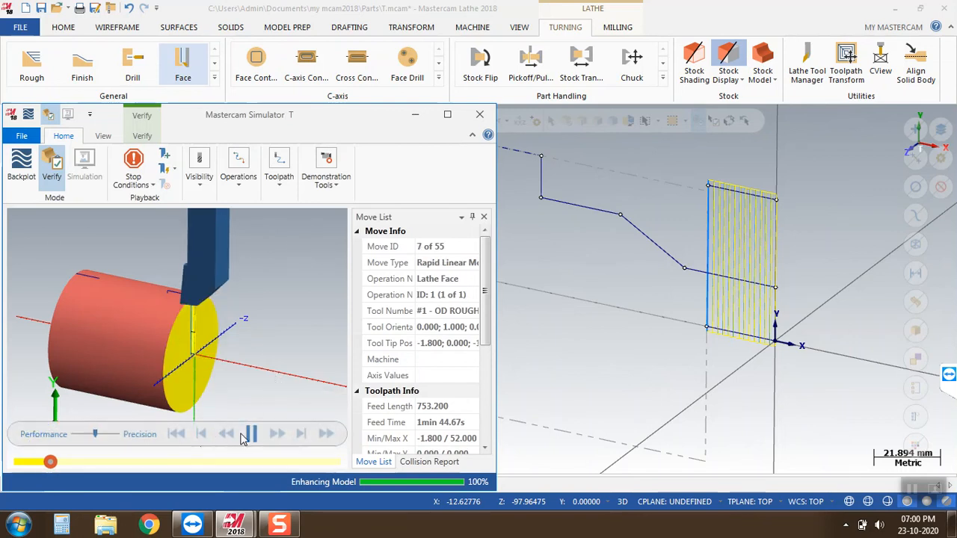
{"action": "middle_click_drag", "start_coordinate": [244, 372], "coordinate": [137, 387]}
{"action": "middle_click_drag", "start_coordinate": [69, 291], "coordinate": [168, 298]}
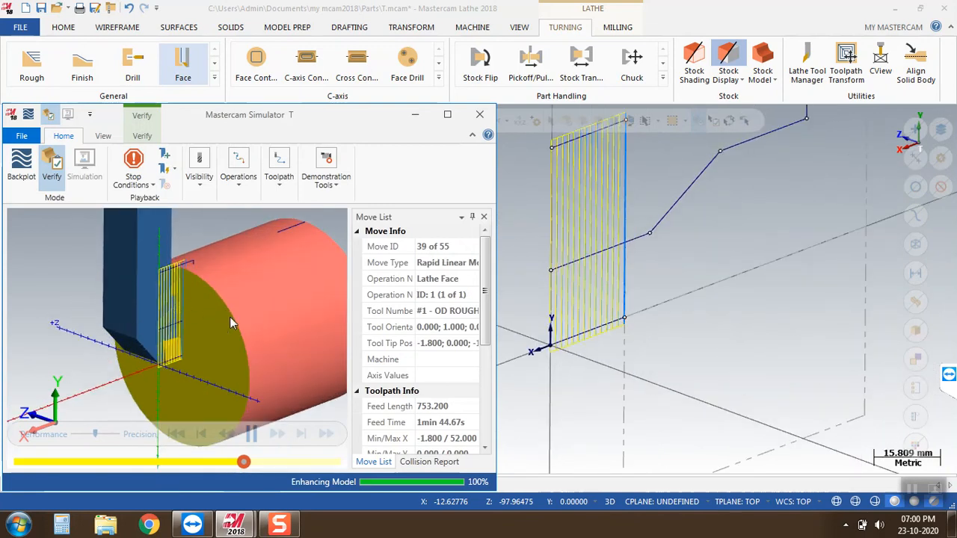
{"action": "scroll", "coordinate": [484, 349], "scroll_direction": "down", "scroll_amount": 1}
{"action": "scroll", "coordinate": [653, 335], "scroll_direction": "down", "scroll_amount": 3}
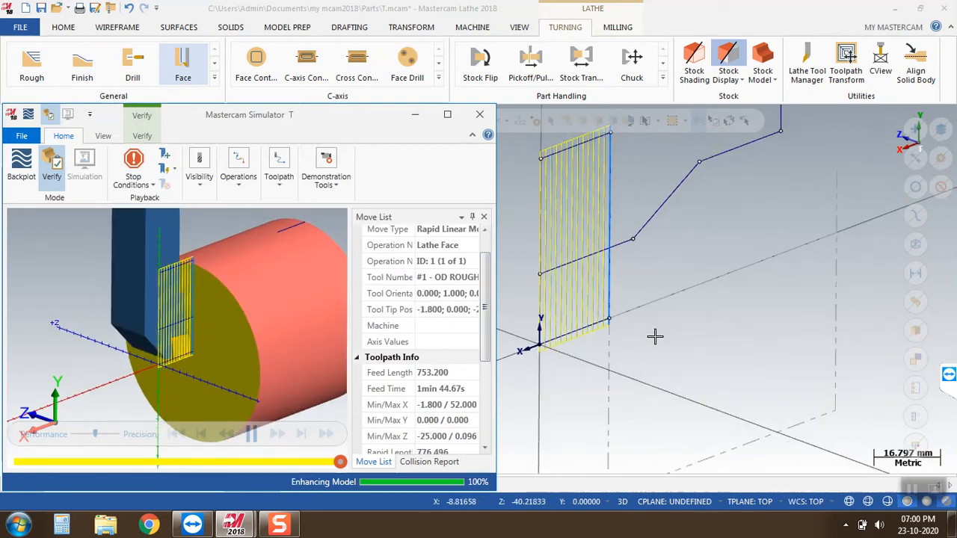
Close the Verify simulation and show the part with its Face toolpath in isometric view
{"action": "scroll", "coordinate": [660, 338], "scroll_direction": "up", "scroll_amount": 2}
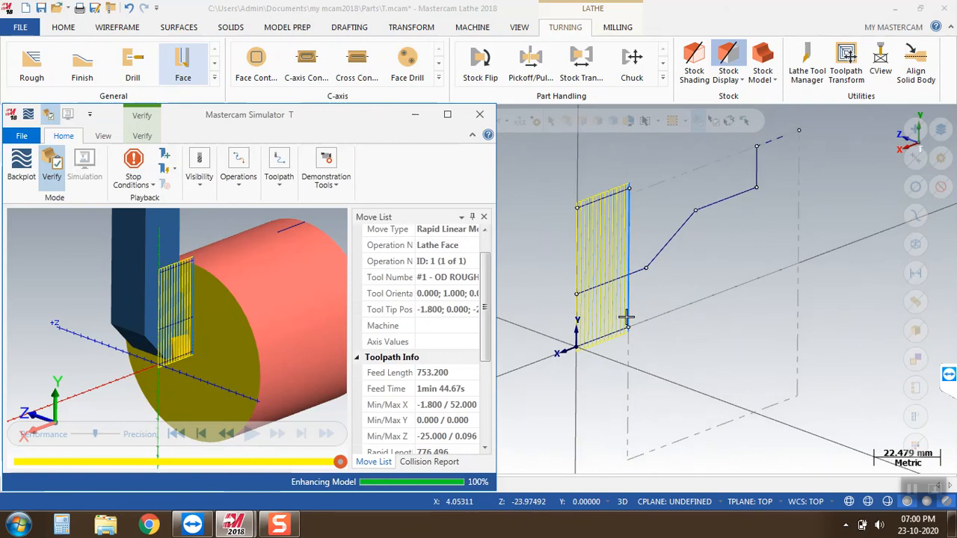
{"action": "left_click", "coordinate": [482, 115]}
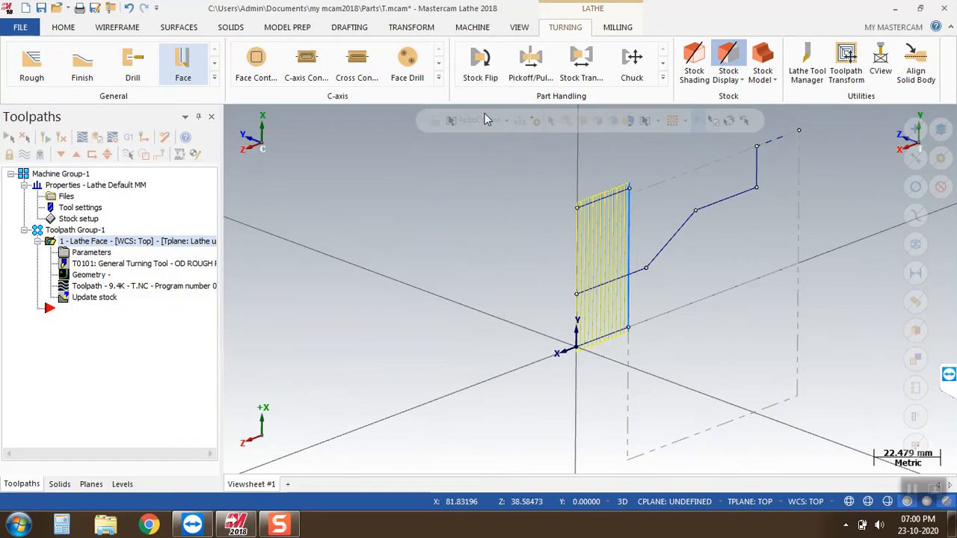
{"action": "right_click", "coordinate": [367, 224]}
{"action": "left_click", "coordinate": [425, 343]}
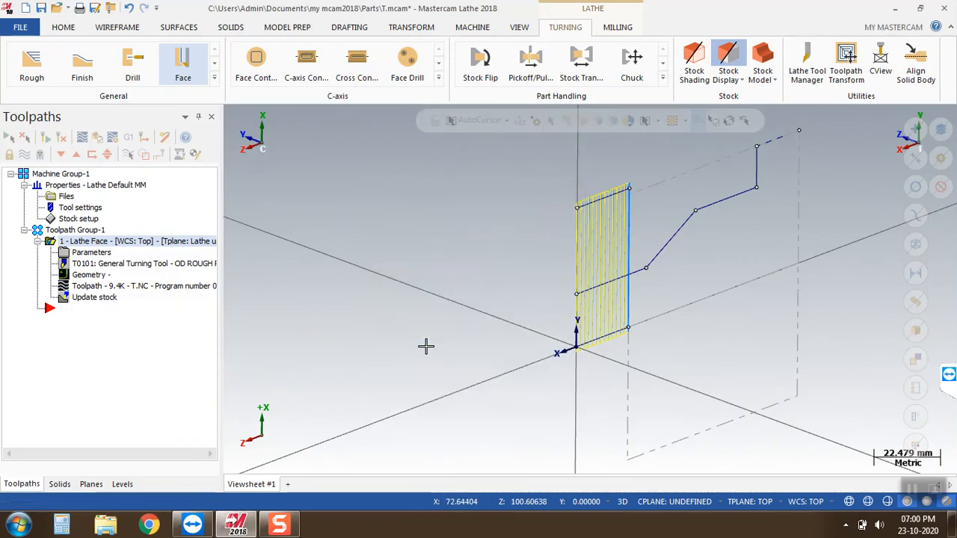
Try to redefine the Face boundary by selected points, from the rectangle's outer corner to the part profile's vertex just beyond the rectangle
{"action": "left_click", "coordinate": [90, 254]}
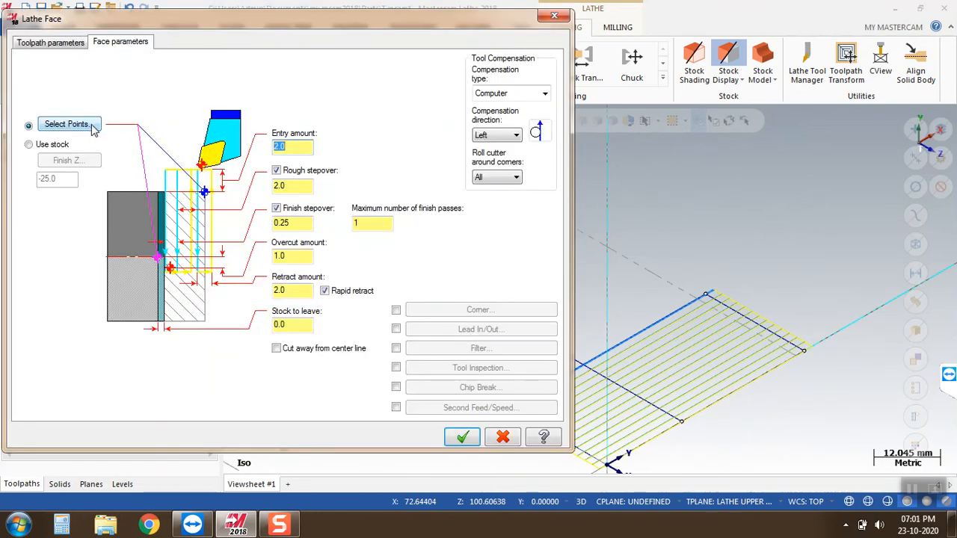
{"action": "left_click", "coordinate": [60, 148]}
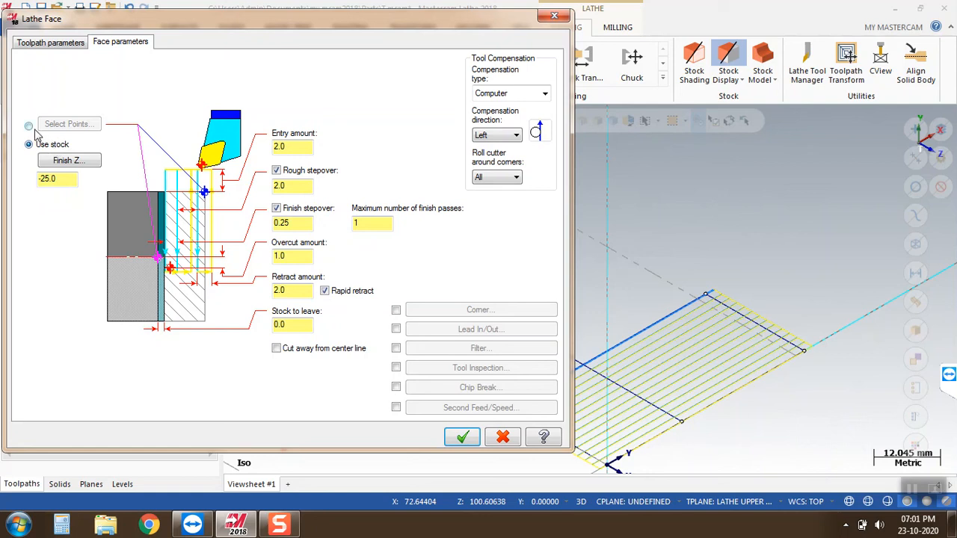
{"action": "left_click", "coordinate": [29, 126]}
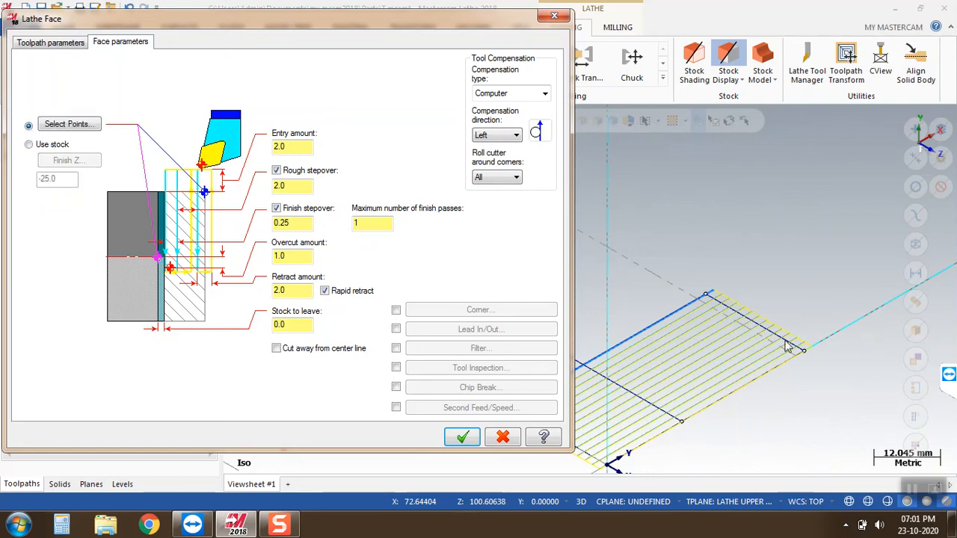
{"action": "left_click", "coordinate": [69, 124]}
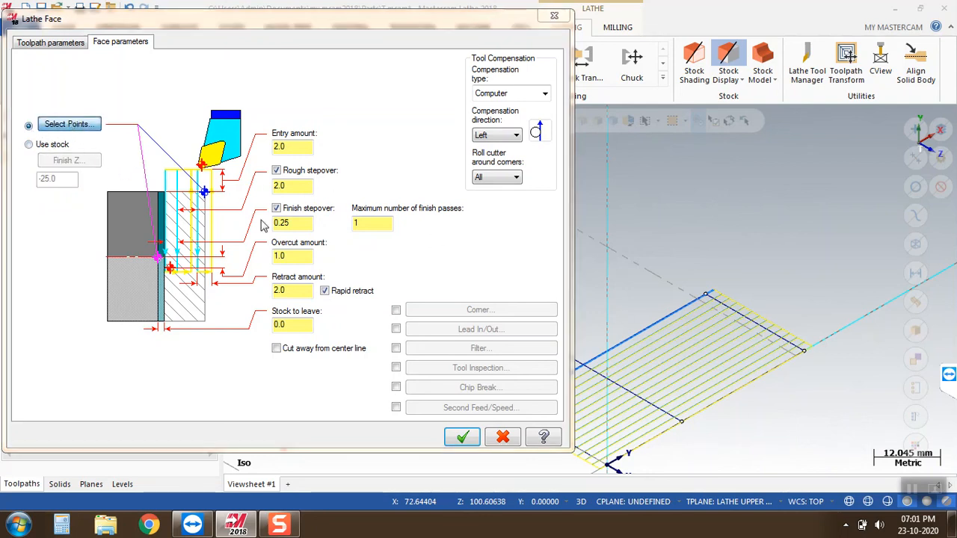
{"action": "left_click", "coordinate": [802, 350]}
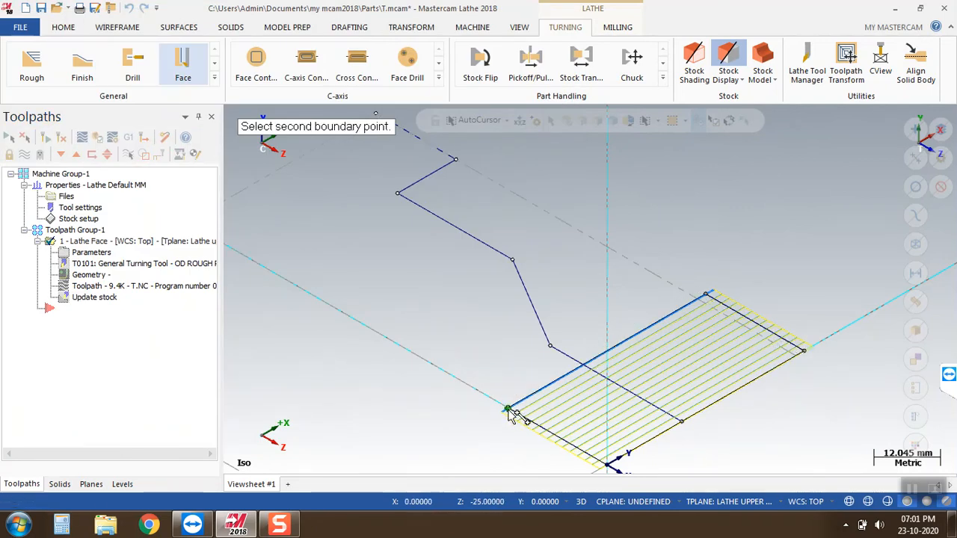
{"action": "left_click", "coordinate": [552, 348]}
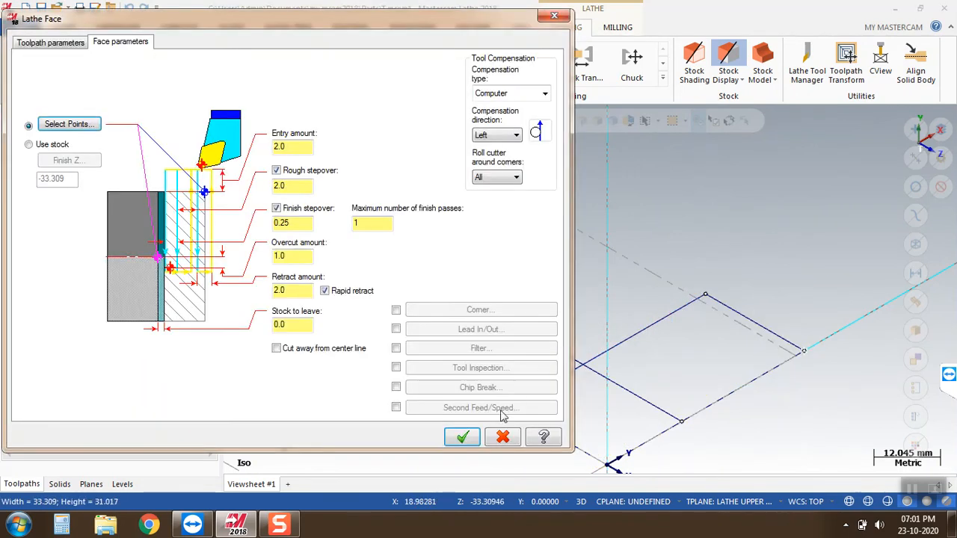
{"action": "left_click", "coordinate": [455, 436]}
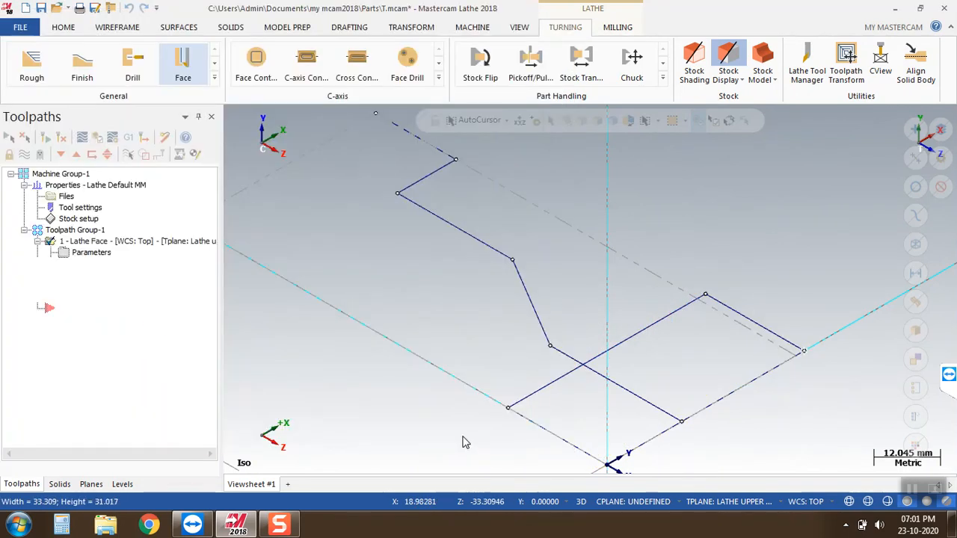
Try to verify the Lathe Face operation with the new boundary, regenerating it and continuing through the tool collisions
{"action": "left_click", "coordinate": [95, 141]}
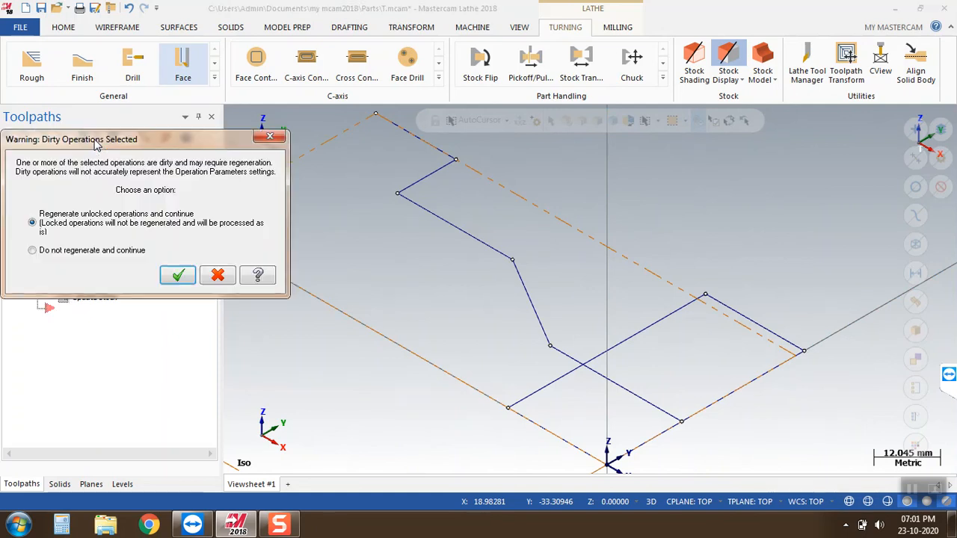
{"action": "left_click", "coordinate": [180, 275]}
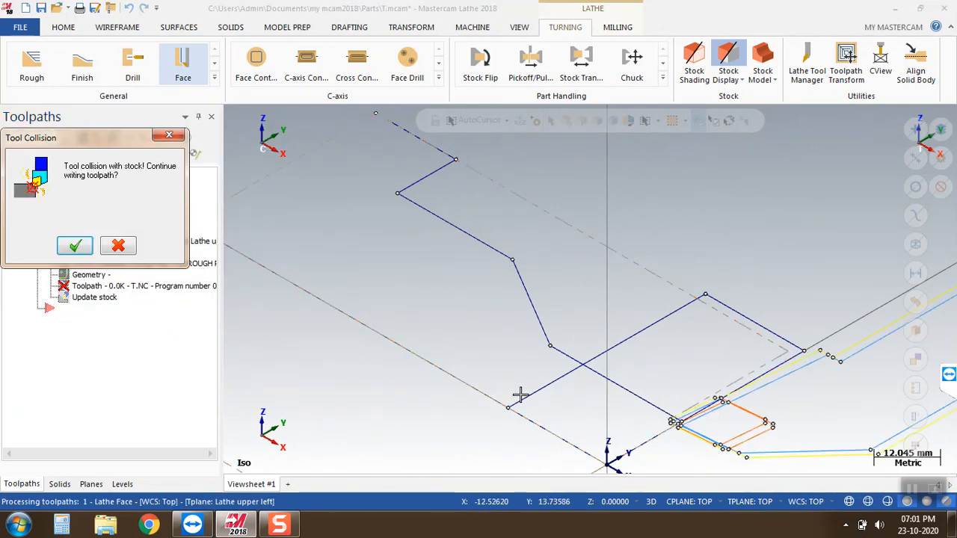
{"action": "left_click", "coordinate": [73, 247]}
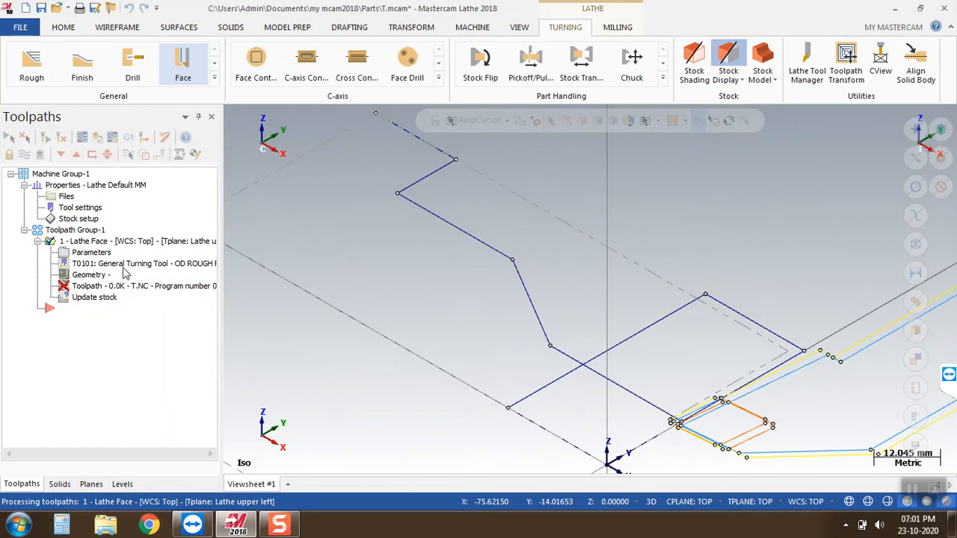
{"action": "left_click", "coordinate": [74, 248]}
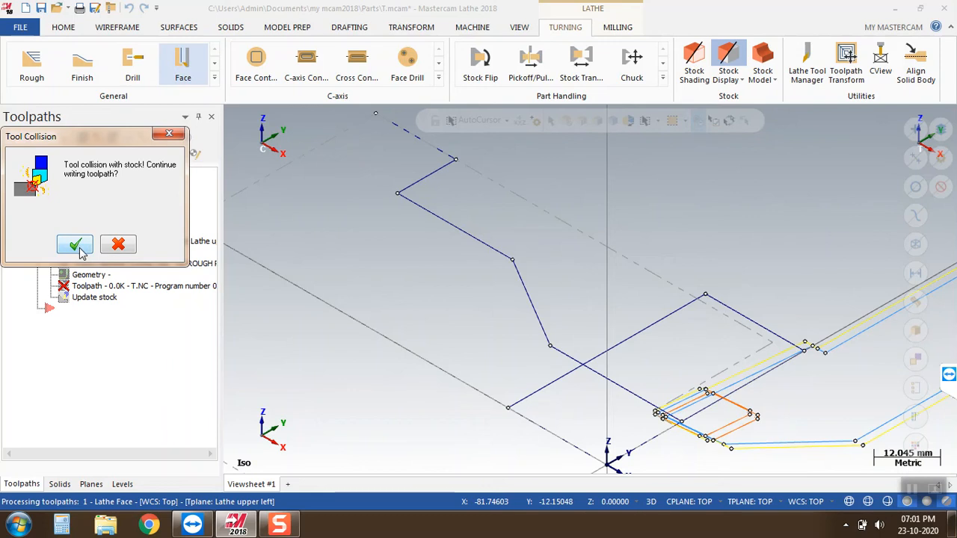
{"action": "left_click", "coordinate": [75, 246]}
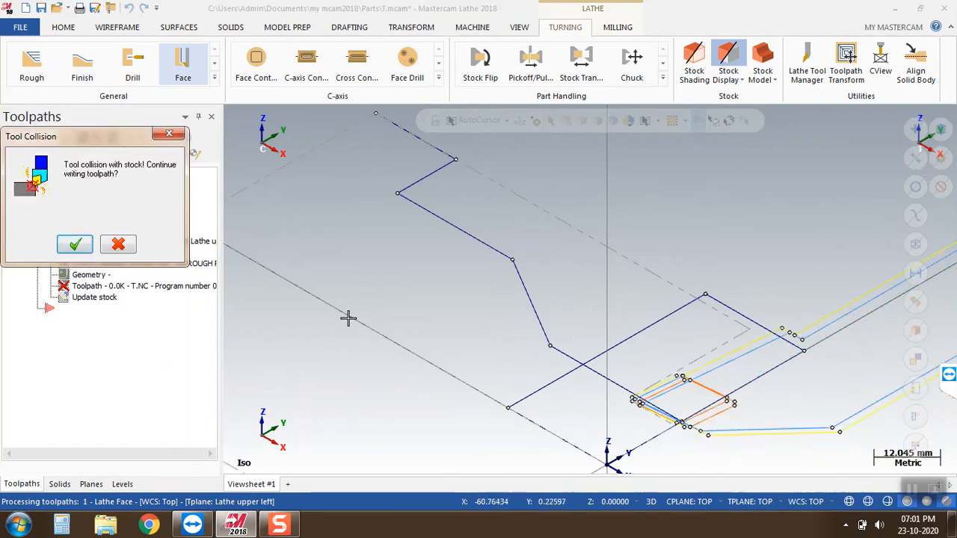
{"action": "left_click", "coordinate": [74, 246]}
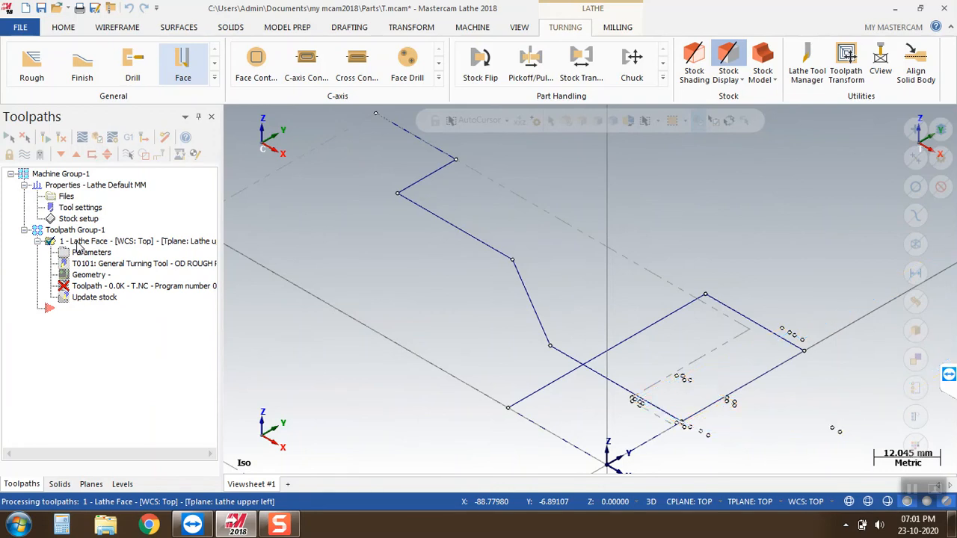
{"action": "left_click", "coordinate": [75, 246]}
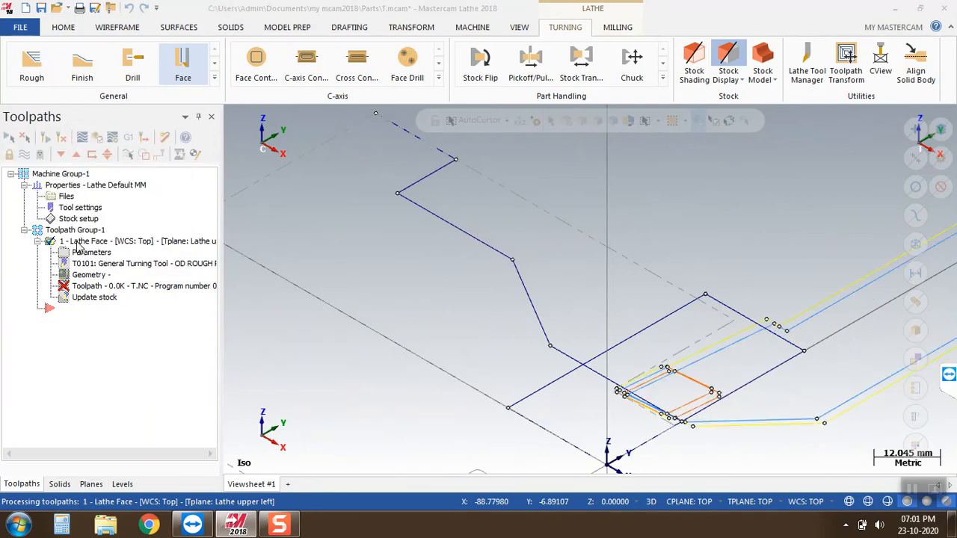
{"action": "left_click", "coordinate": [75, 246]}
{"action": "left_click", "coordinate": [74, 246]}
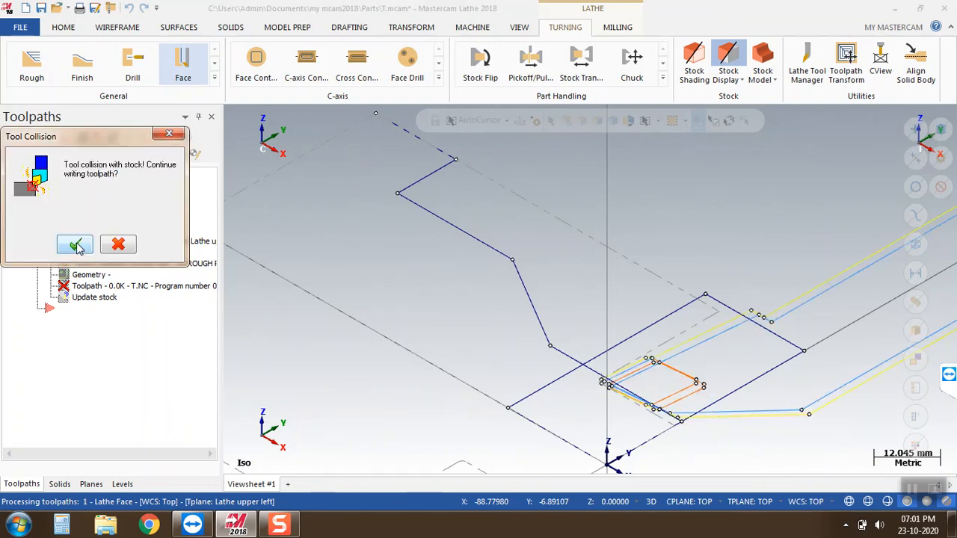
{"action": "left_click", "coordinate": [75, 246]}
{"action": "left_click", "coordinate": [74, 246]}
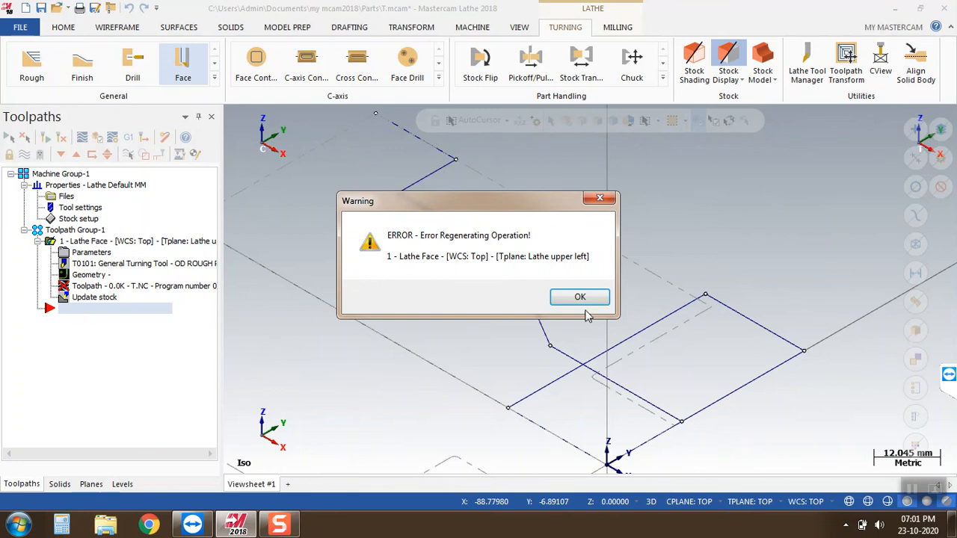
{"action": "left_click", "coordinate": [580, 299]}
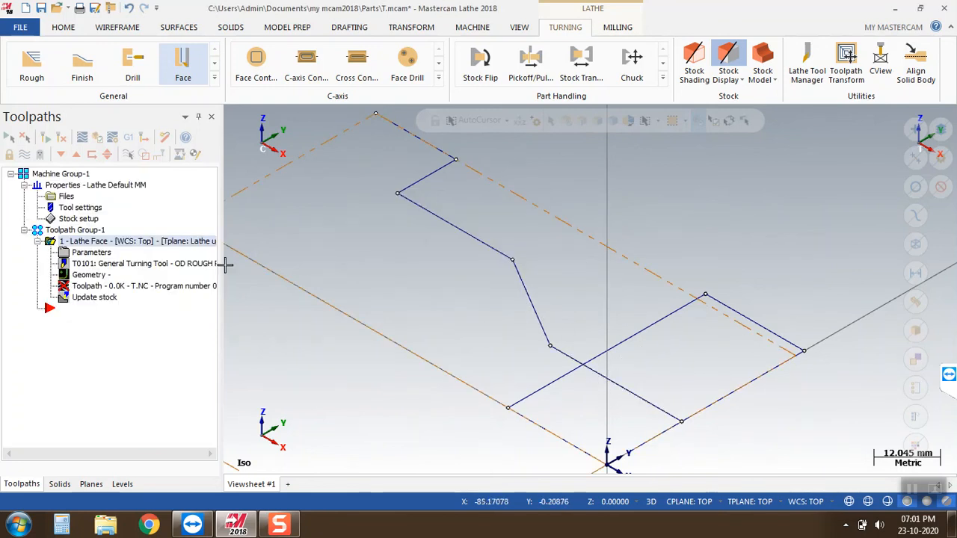
Set the Face overcut amount to 0.0 and try to regenerate the toolpath
{"action": "left_click", "coordinate": [91, 253]}
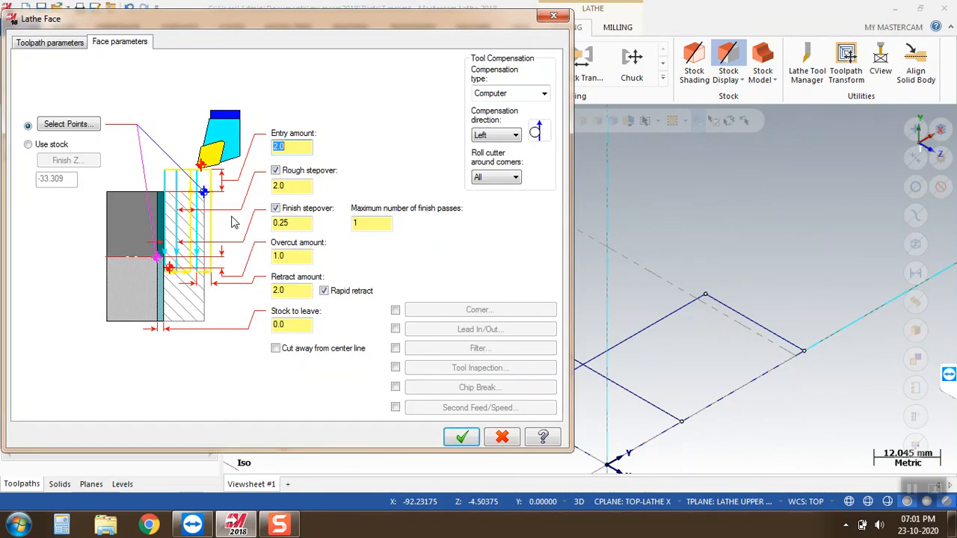
{"action": "left_click", "coordinate": [297, 257]}
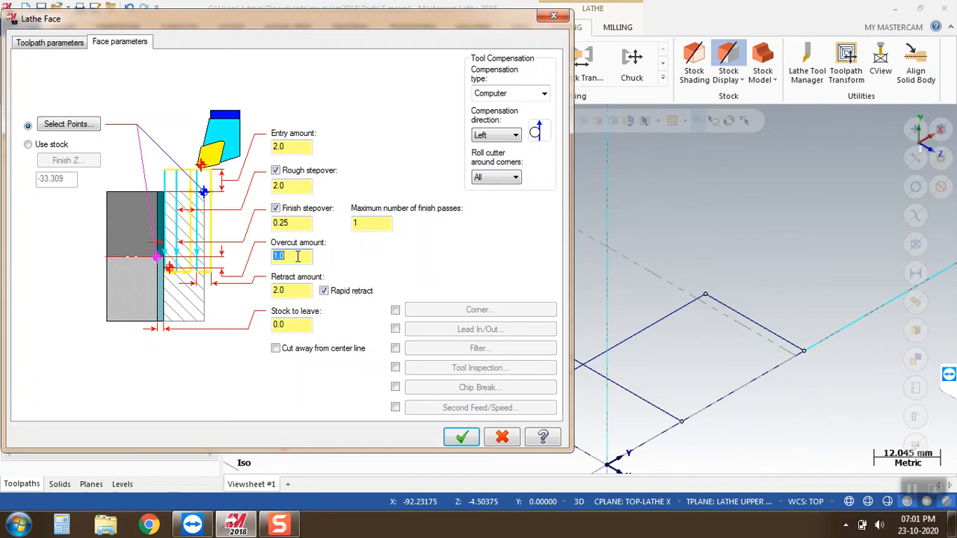
{"action": "left_click", "coordinate": [463, 438]}
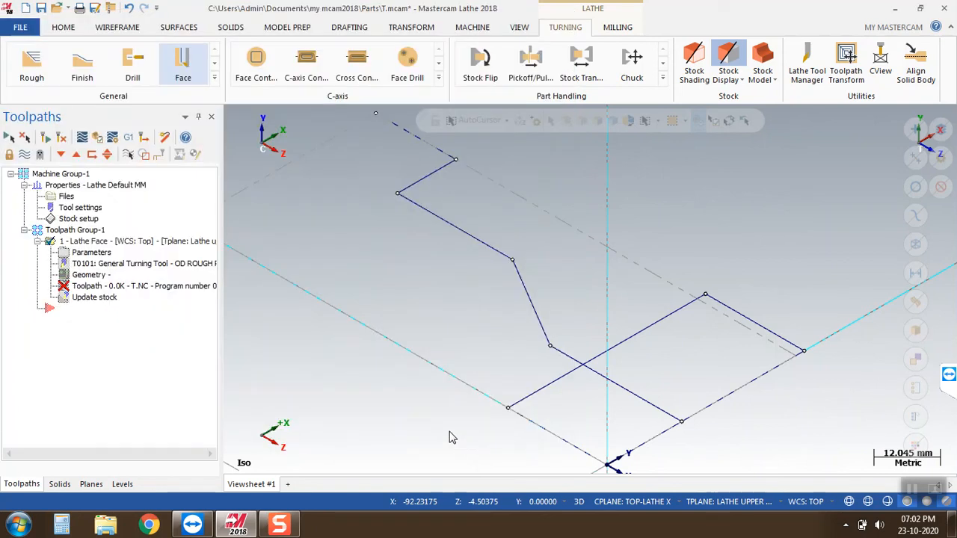
{"action": "left_click", "coordinate": [62, 142]}
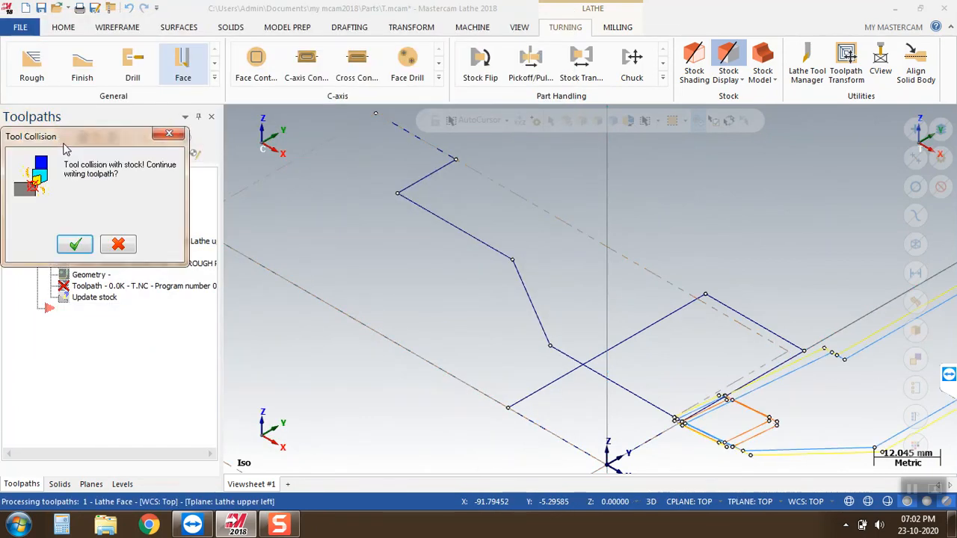
{"action": "left_click", "coordinate": [75, 244]}
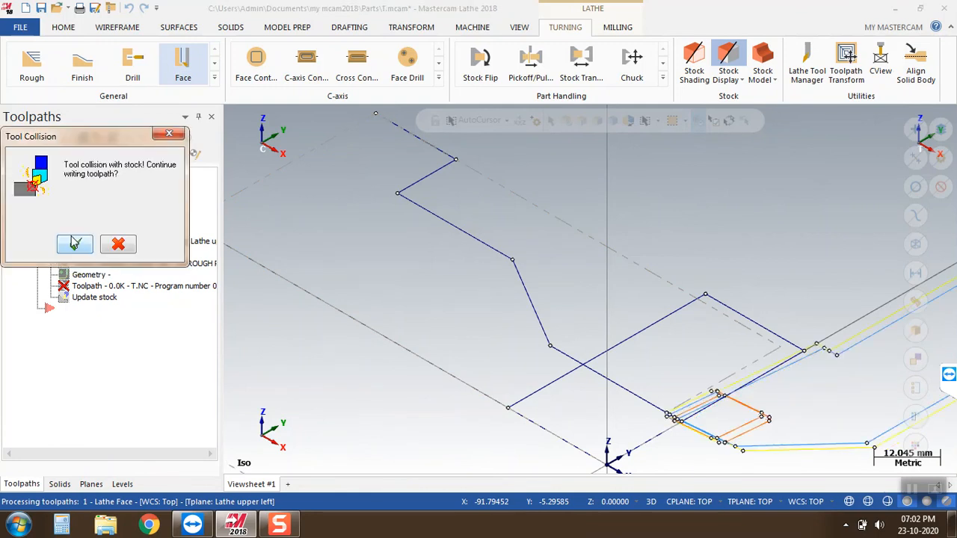
{"action": "left_click", "coordinate": [74, 244]}
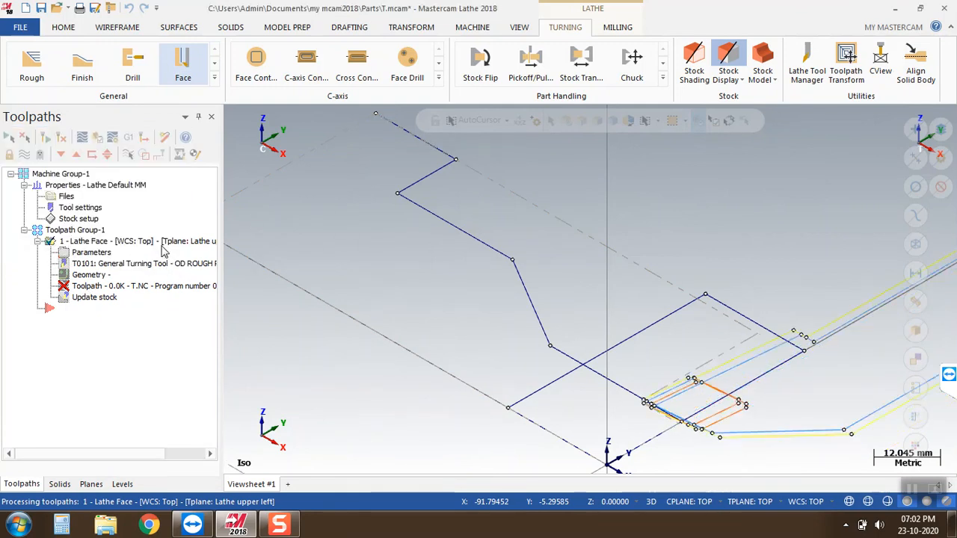
{"action": "left_click", "coordinate": [125, 247]}
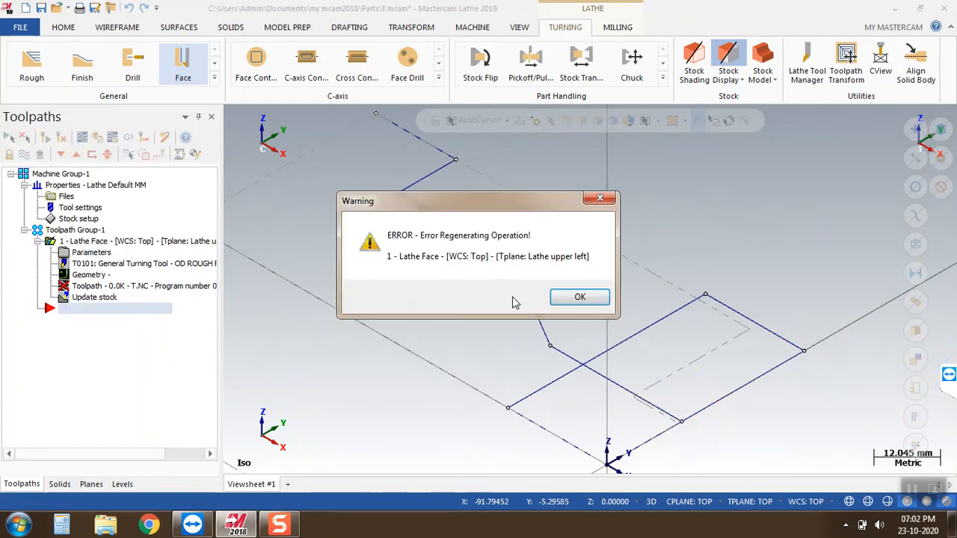
{"action": "left_click", "coordinate": [576, 298]}
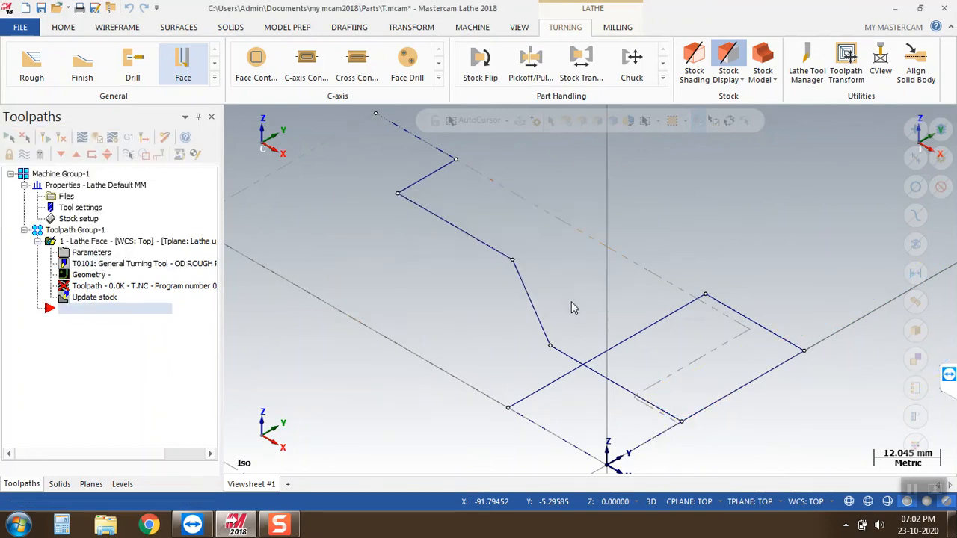
Reselect the Face boundary points as the rectangle's outer corner and its diagonally opposite corner on the axis, and regenerate the toolpath
{"action": "left_click", "coordinate": [81, 255]}
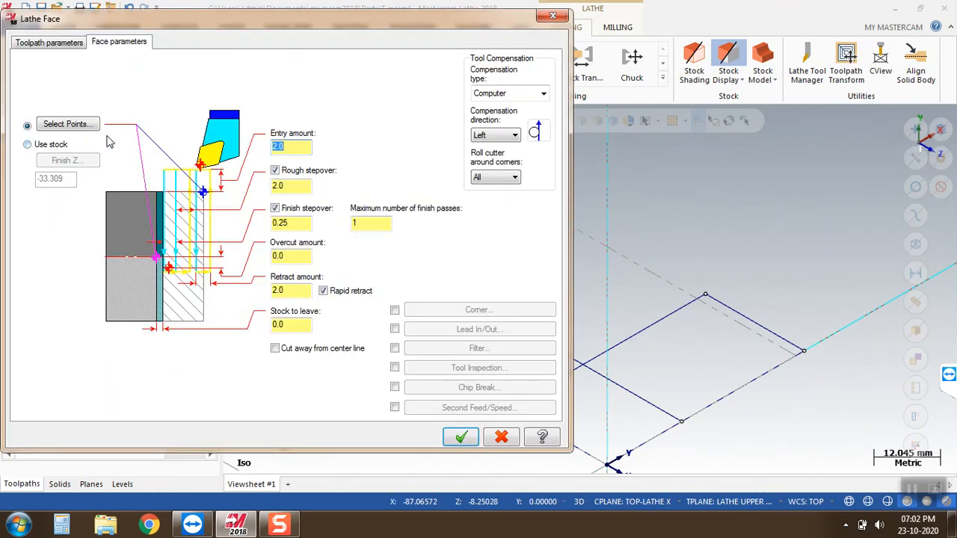
{"action": "left_click", "coordinate": [86, 126]}
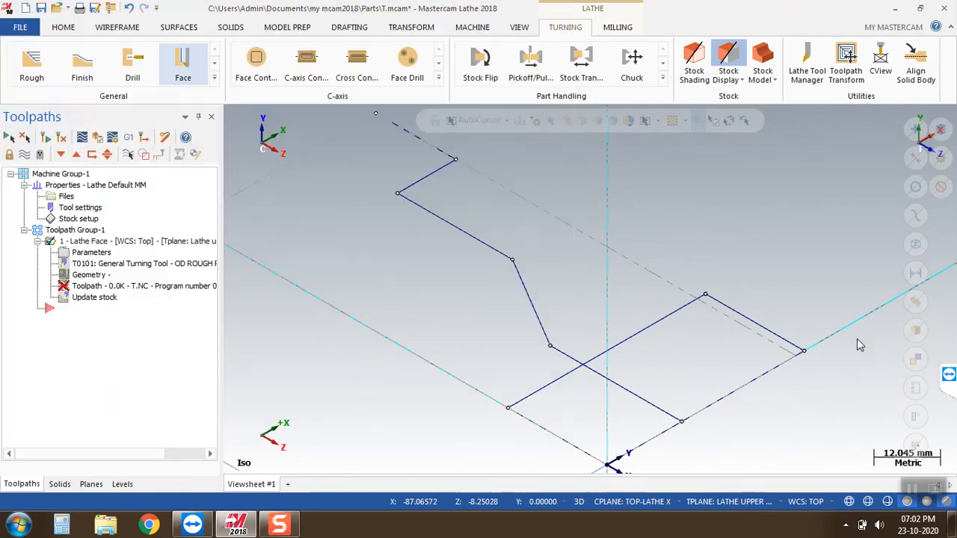
{"action": "left_click", "coordinate": [804, 349]}
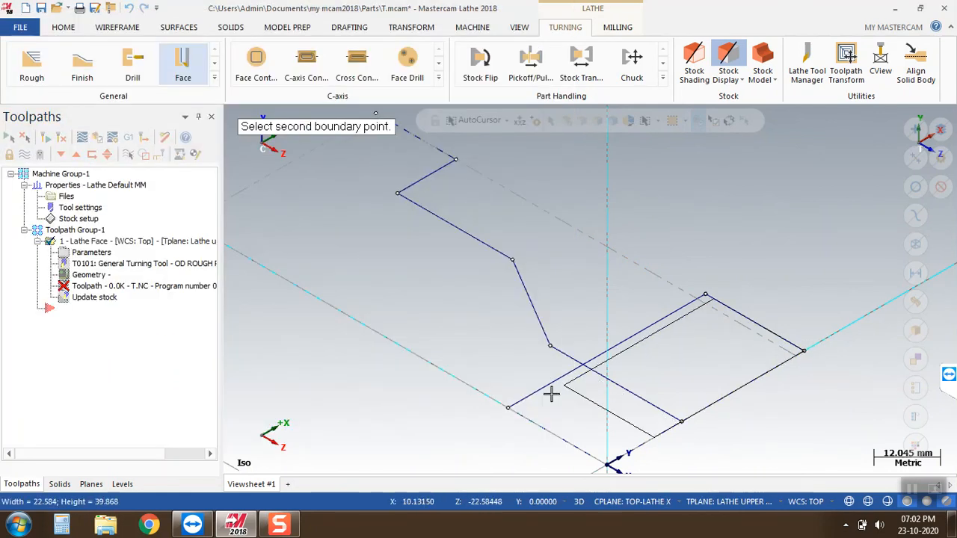
{"action": "left_click", "coordinate": [510, 408]}
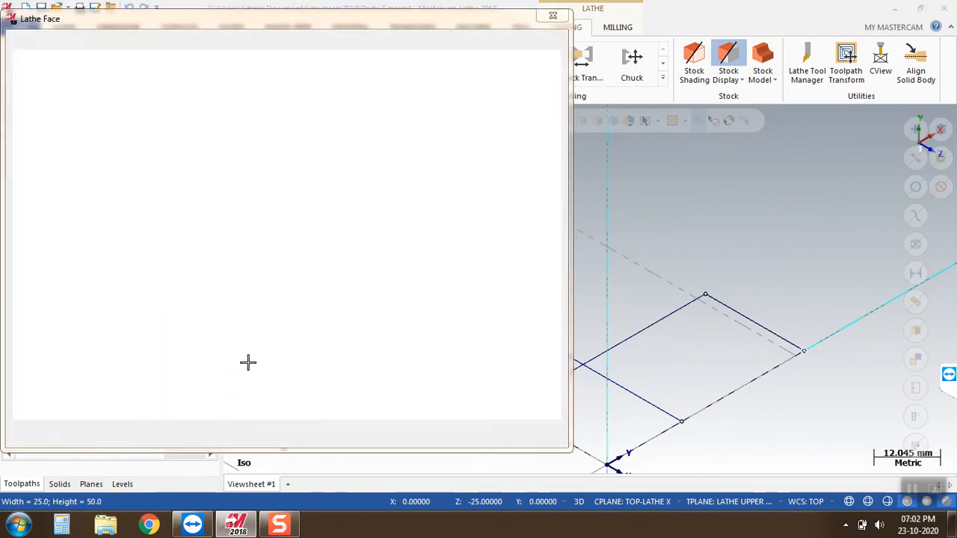
{"action": "left_click", "coordinate": [460, 436]}
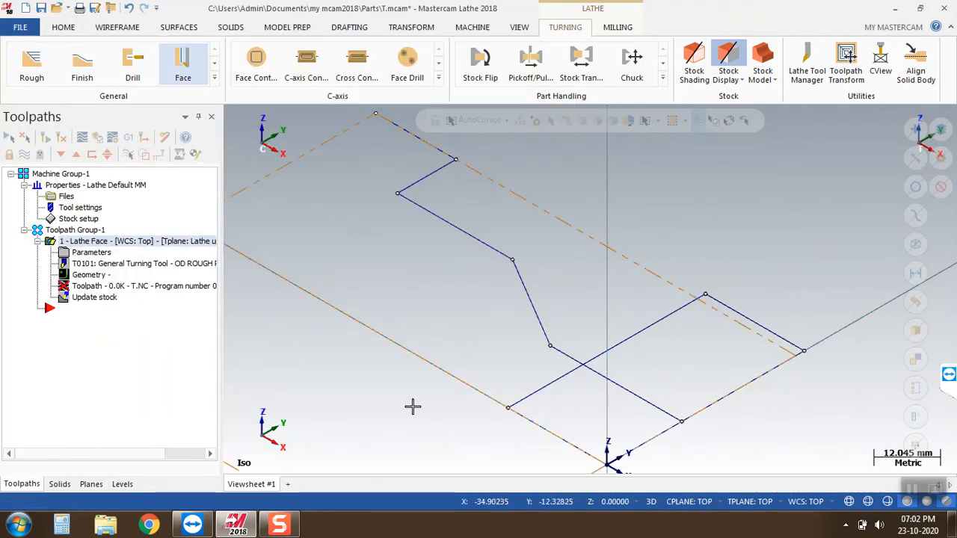
{"action": "left_click", "coordinate": [64, 139]}
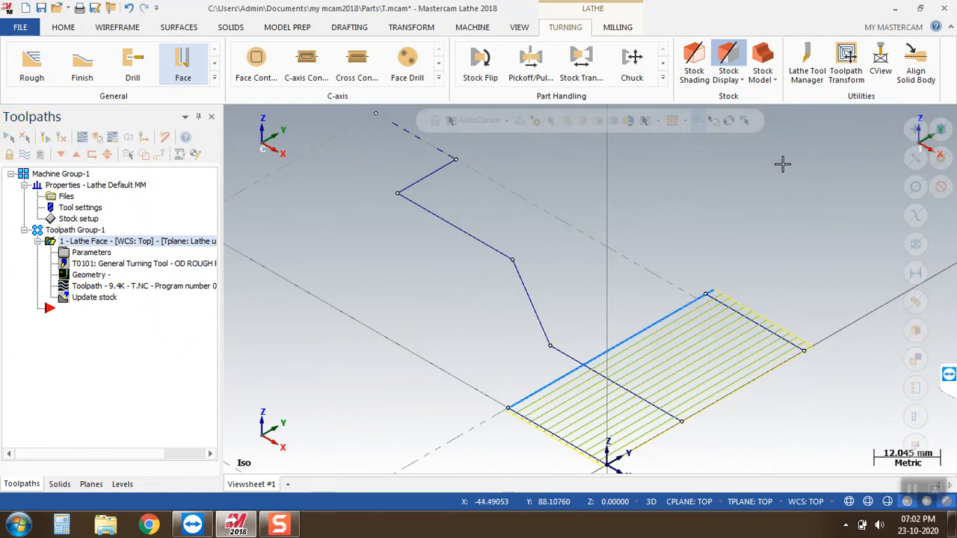
Examine the regenerated Face toolpath against the rectangle and part profile in the isometric, front and top views, ending in the top view
{"action": "right_click", "coordinate": [549, 227]}
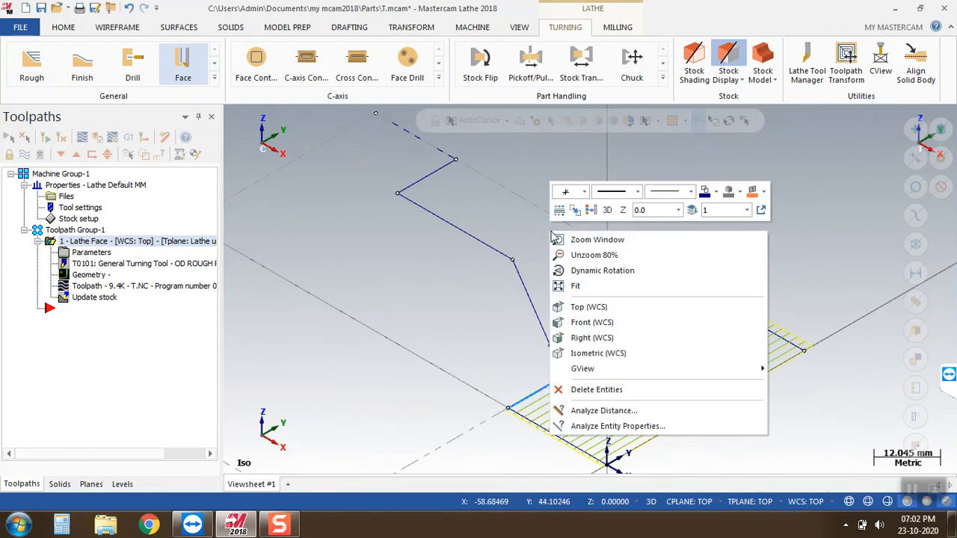
{"action": "left_click", "coordinate": [588, 352]}
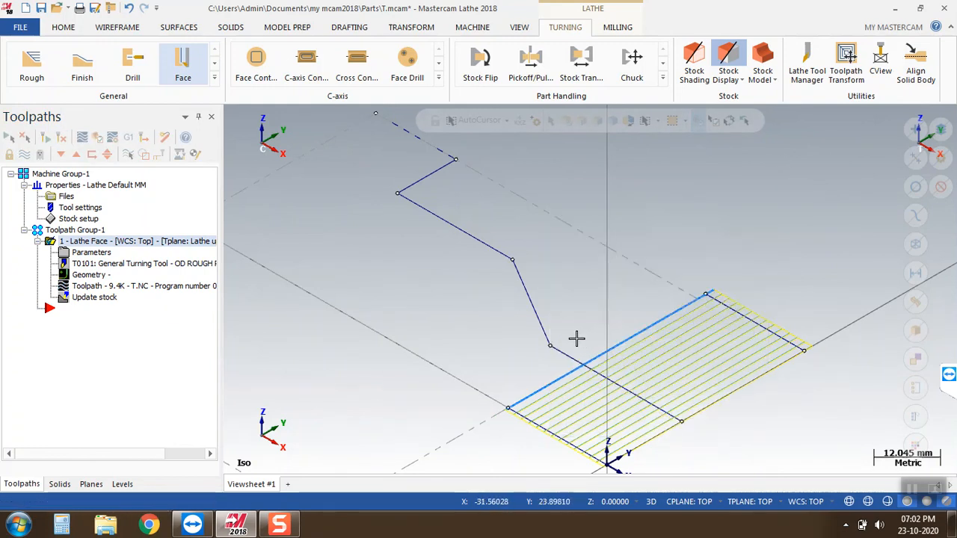
{"action": "scroll", "coordinate": [573, 333], "scroll_direction": "down", "scroll_amount": 3}
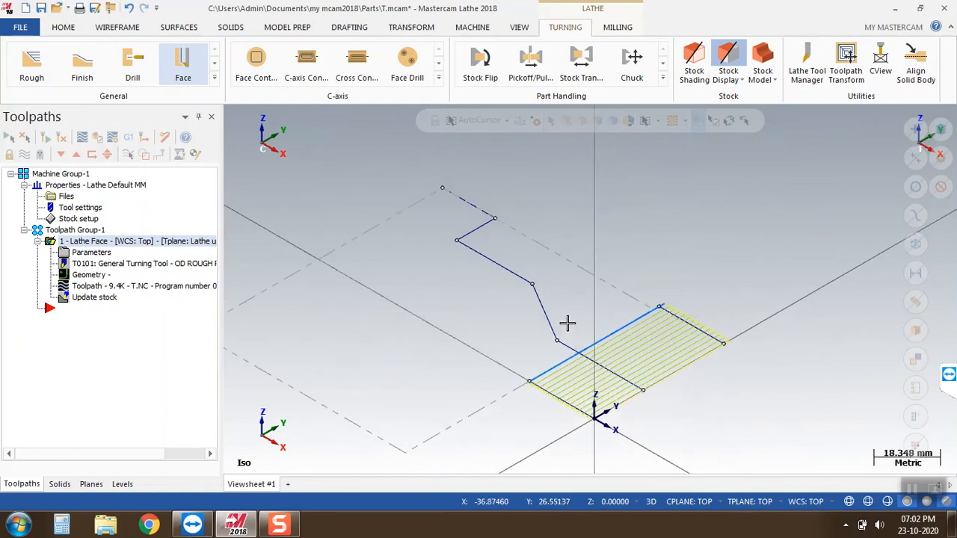
{"action": "right_click", "coordinate": [660, 232]}
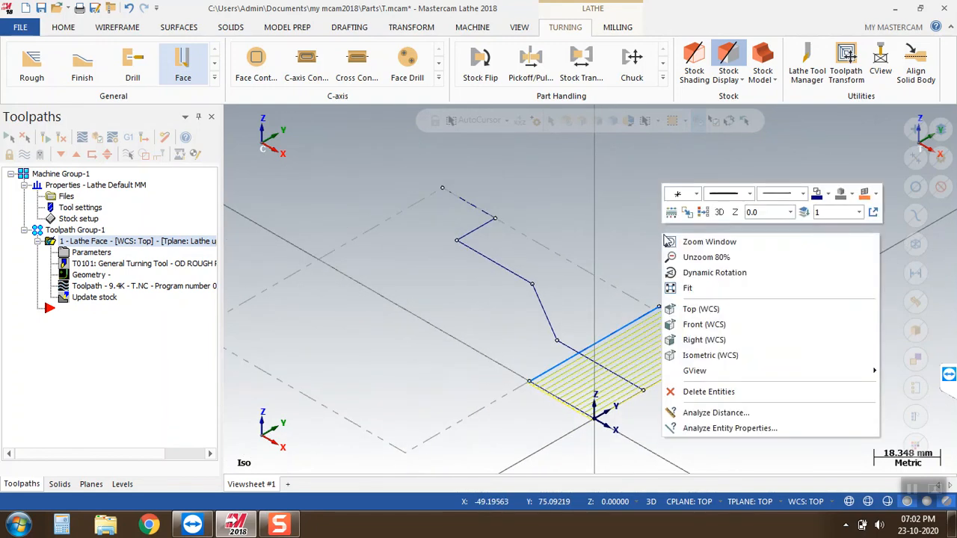
{"action": "left_click", "coordinate": [679, 352]}
{"action": "middle_click_drag", "start_coordinate": [683, 305], "coordinate": [525, 242]}
{"action": "right_click", "coordinate": [526, 243]}
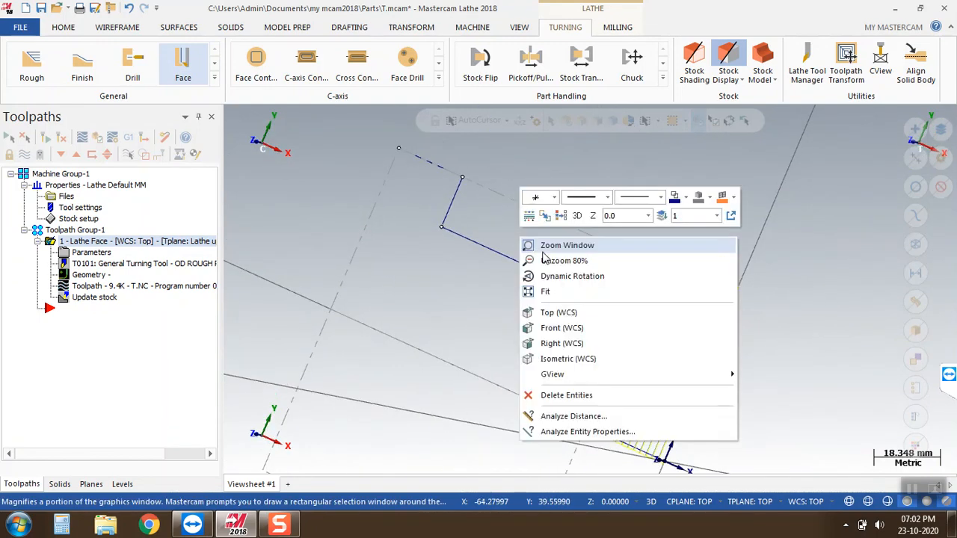
{"action": "left_click", "coordinate": [563, 328]}
{"action": "right_click", "coordinate": [536, 283]}
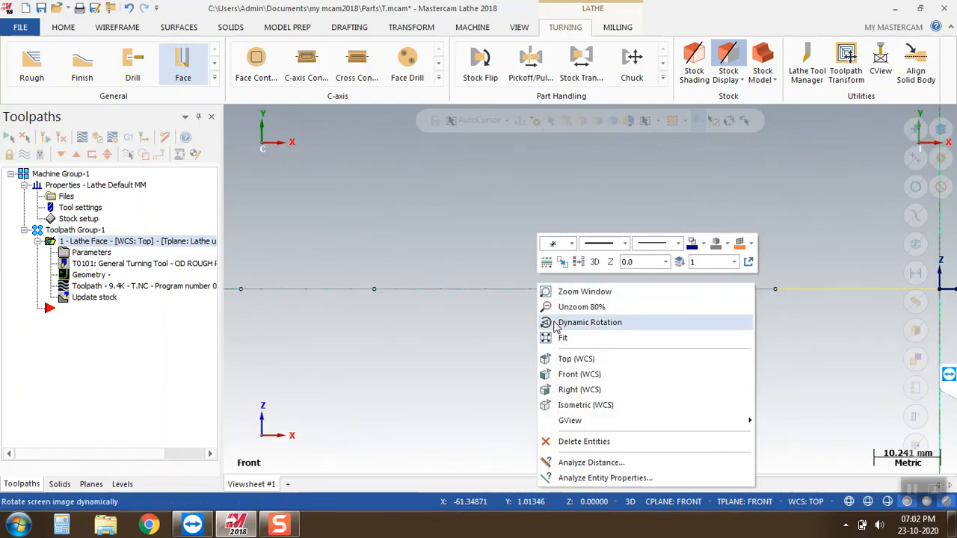
{"action": "left_click", "coordinate": [564, 356]}
{"action": "scroll", "coordinate": [560, 340], "scroll_direction": "down", "scroll_amount": 3}
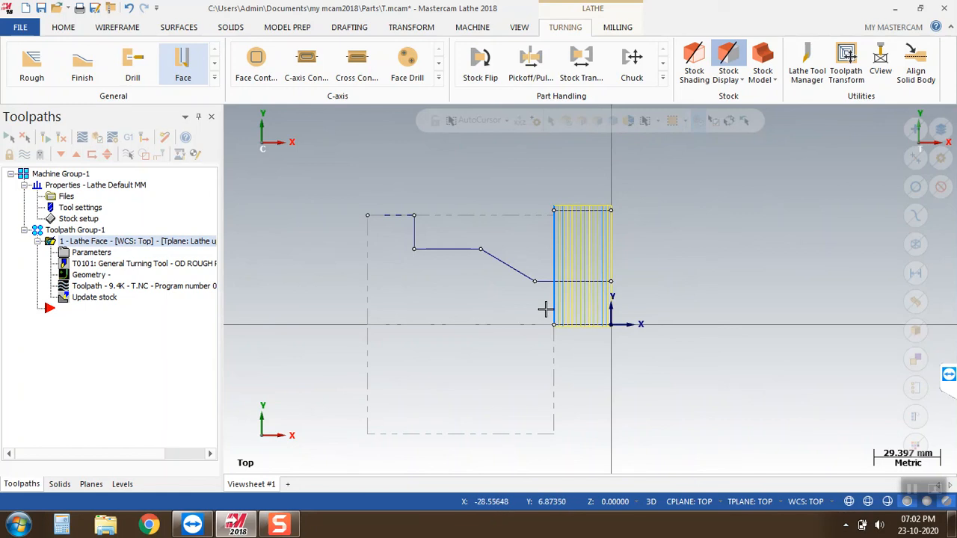
{"action": "scroll", "coordinate": [567, 389], "scroll_direction": "up", "scroll_amount": 4}
{"action": "scroll", "coordinate": [479, 399], "scroll_direction": "down", "scroll_amount": 1}
{"action": "scroll", "coordinate": [428, 373], "scroll_direction": "down", "scroll_amount": 1}
{"action": "scroll", "coordinate": [582, 343], "scroll_direction": "up", "scroll_amount": 1}
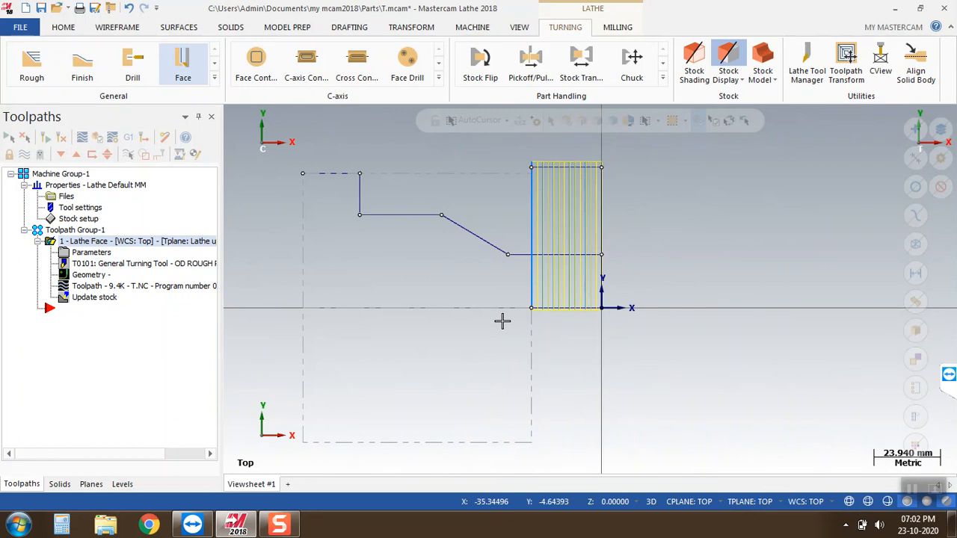